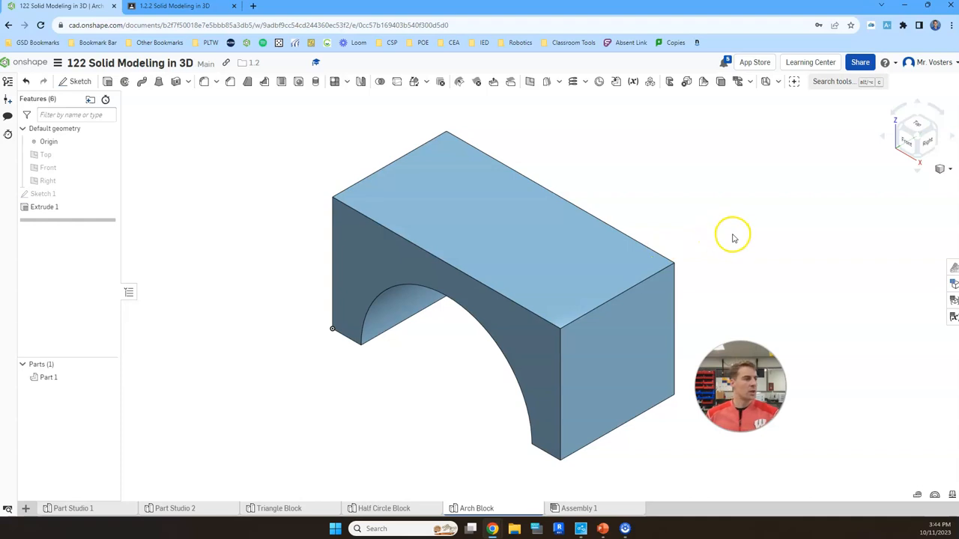
Look through the existing block part studios and the Isometric Skills Task sheet open in the other browser tab.
scroll(686, 263, down, 2)
click(394, 509)
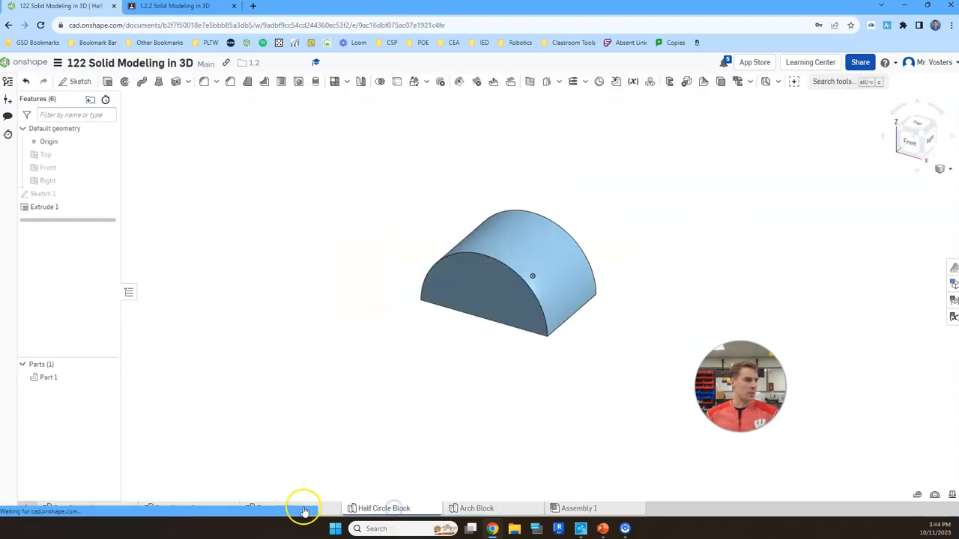
click(277, 509)
click(187, 512)
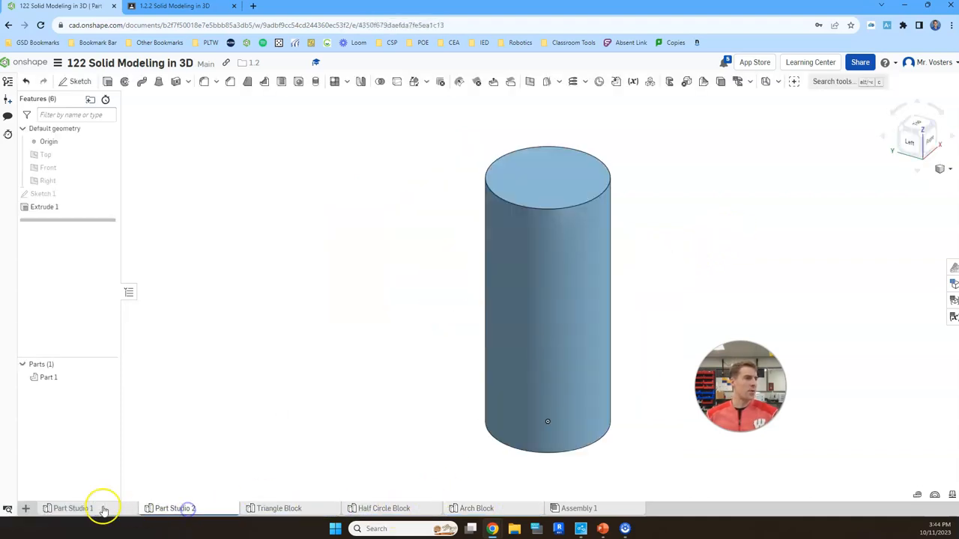
click(78, 509)
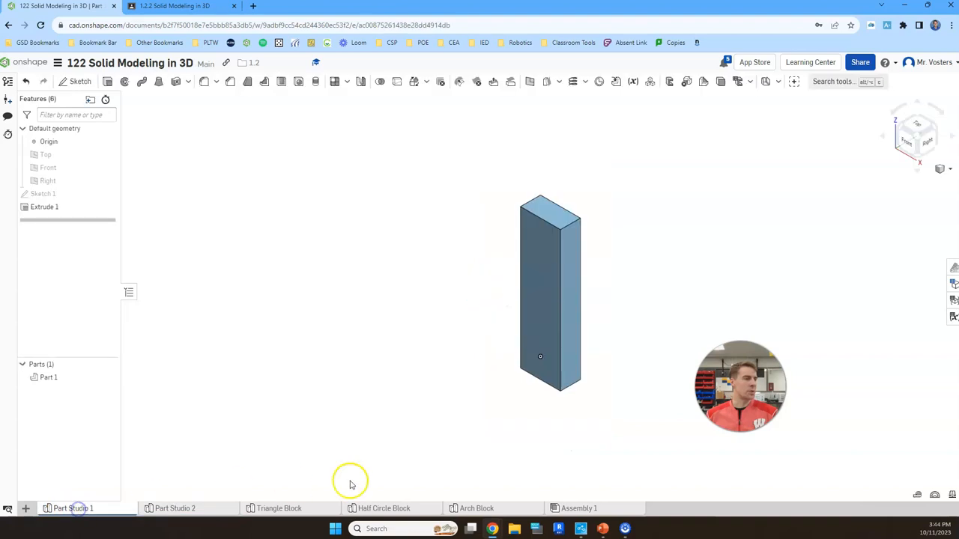
click(480, 509)
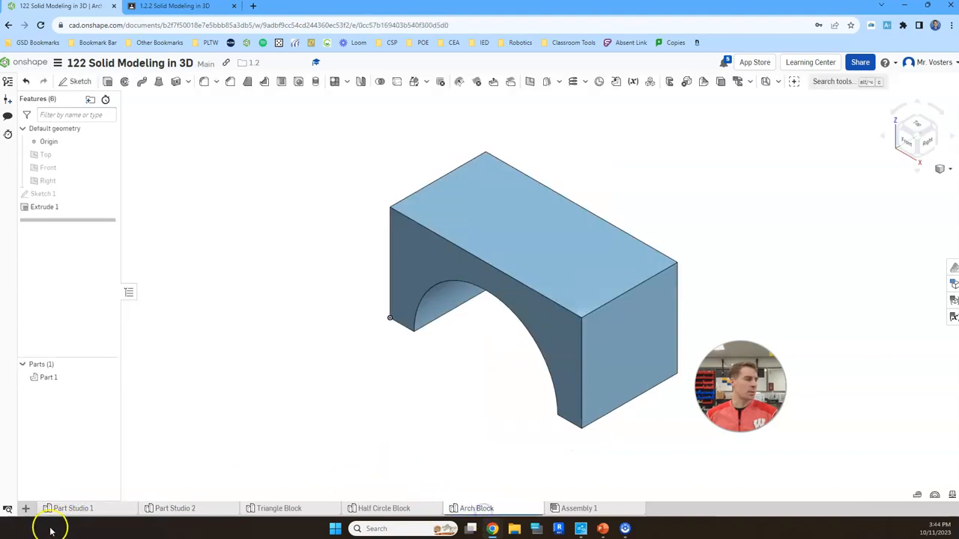
click(192, 9)
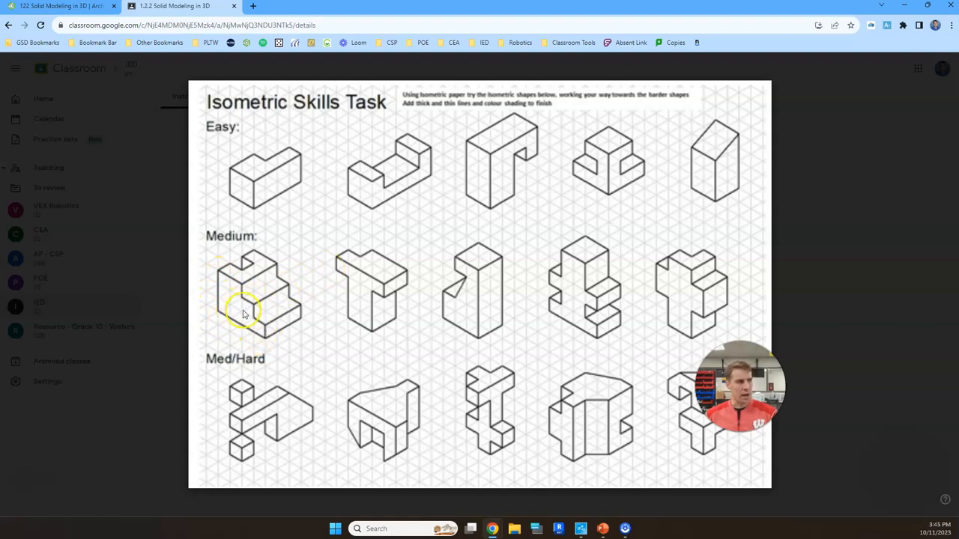
click(71, 7)
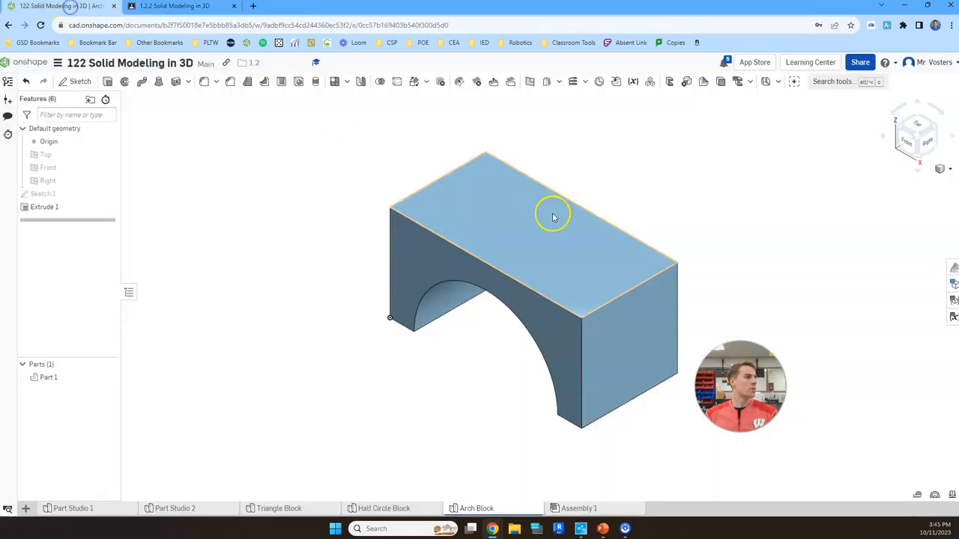
Create a new part studio and rename it Medium Diff Step Block.
click(26, 510)
click(81, 421)
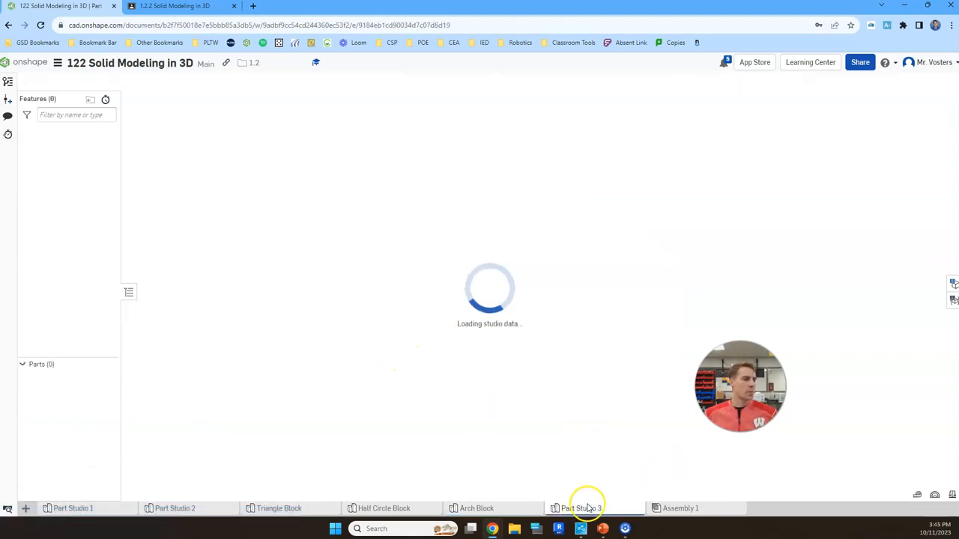
right_click(586, 508)
click(604, 430)
text(Medium Diff Step Block)
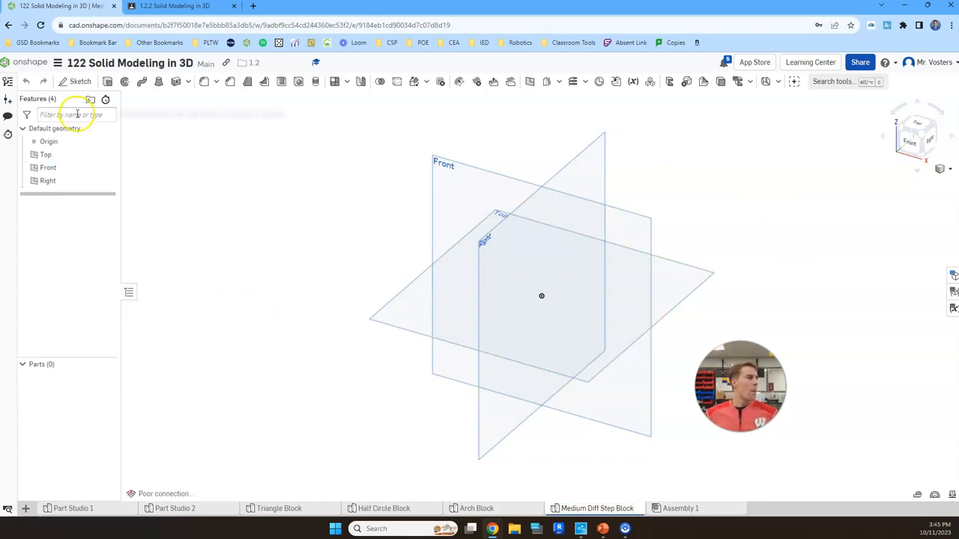
Start a sketch on the Front plane, hide the Top, Front and Right planes, and view the sketch from the front.
click(78, 80)
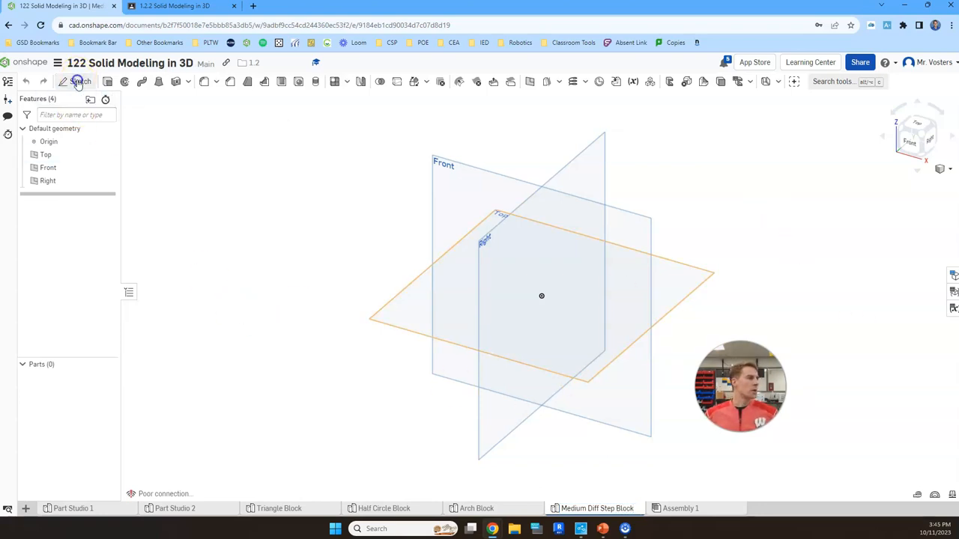
click(85, 168)
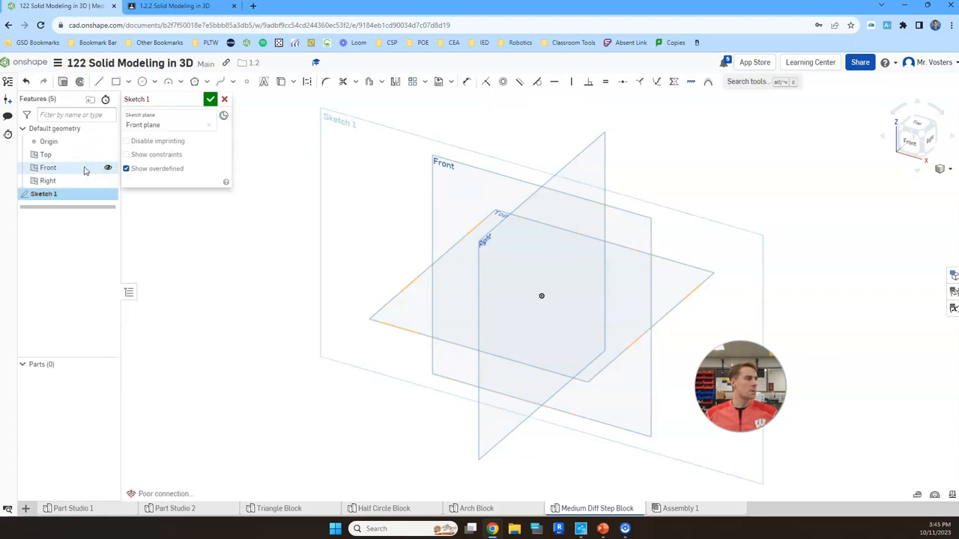
click(108, 154)
click(108, 168)
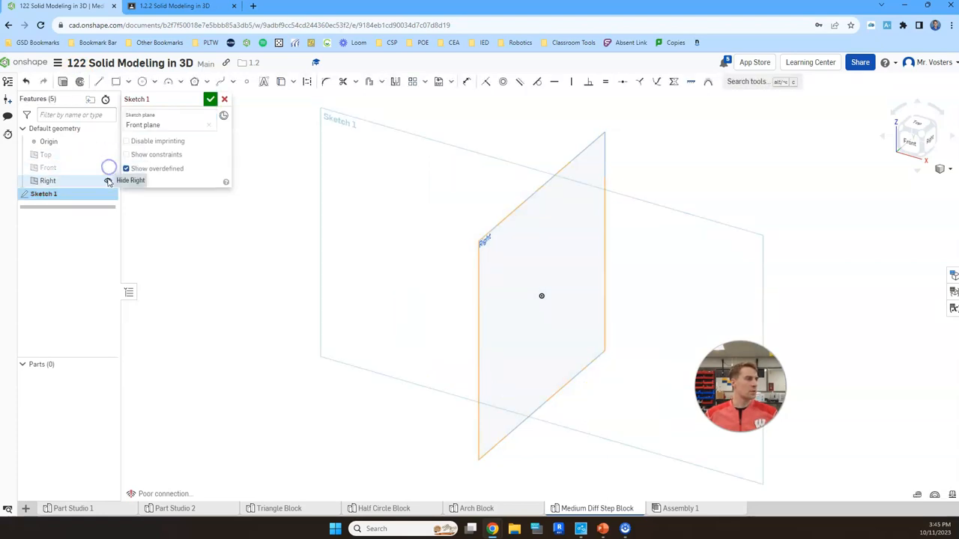
click(108, 182)
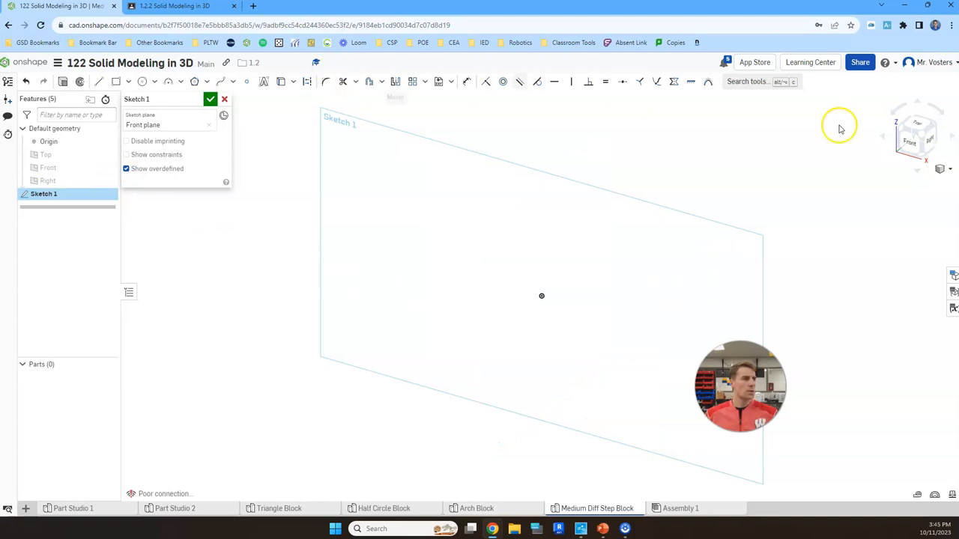
click(926, 144)
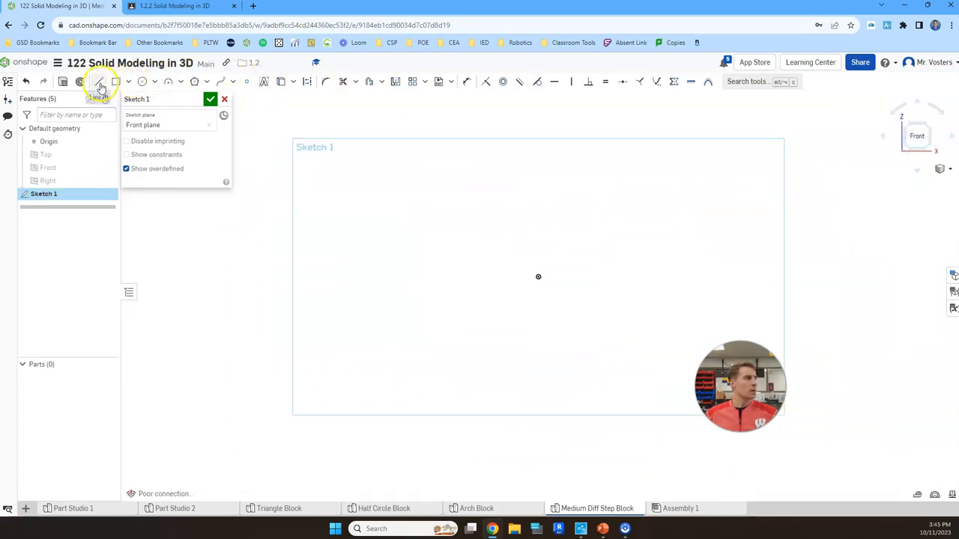
Following the first Medium shape on the Isometric Skills Task sheet, sketch a closed three-step profile from the origin, about 4.5 in wide and 2.8 in high.
click(174, 6)
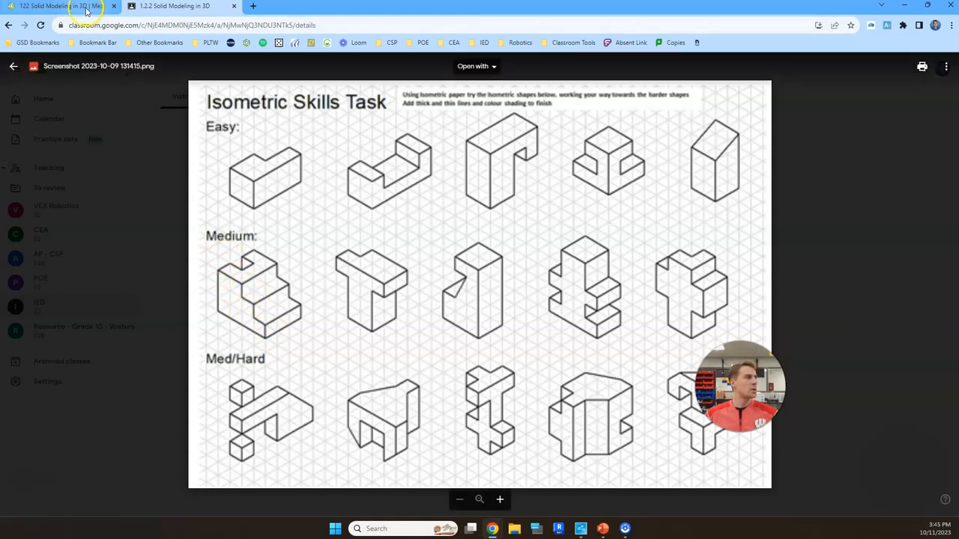
click(58, 6)
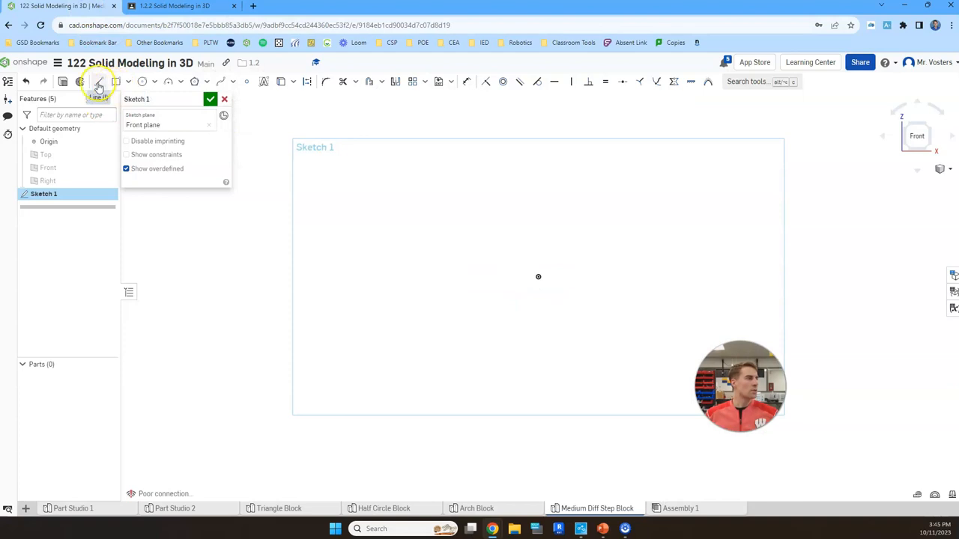
click(169, 7)
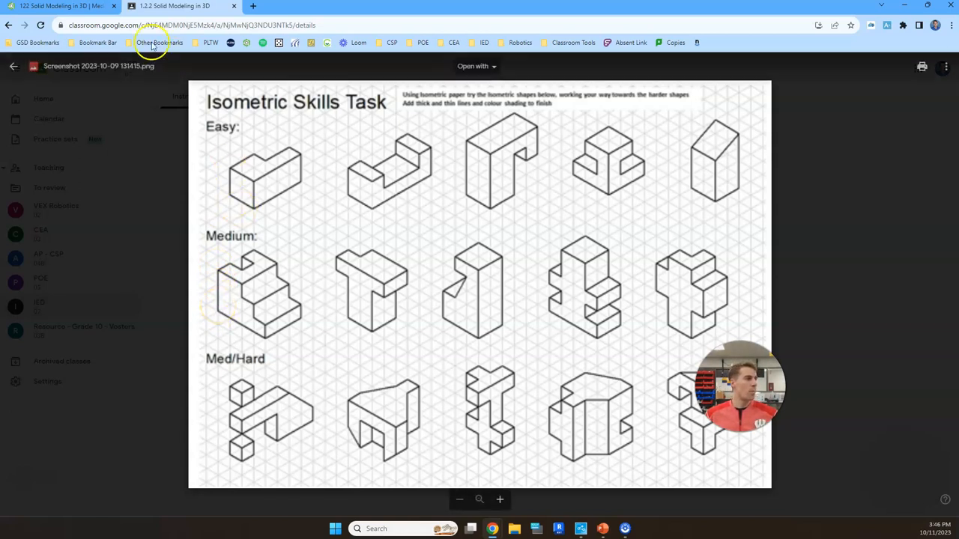
click(90, 9)
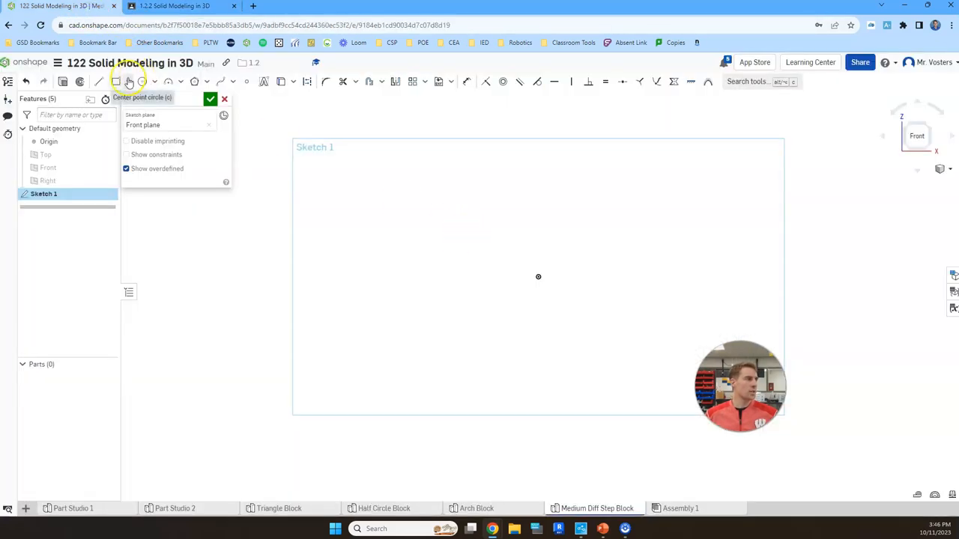
click(99, 81)
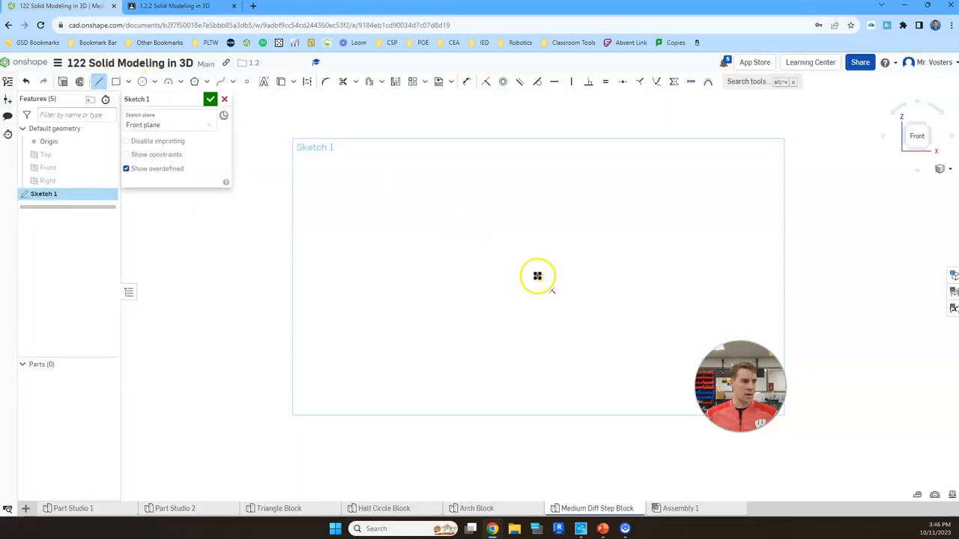
click(538, 277)
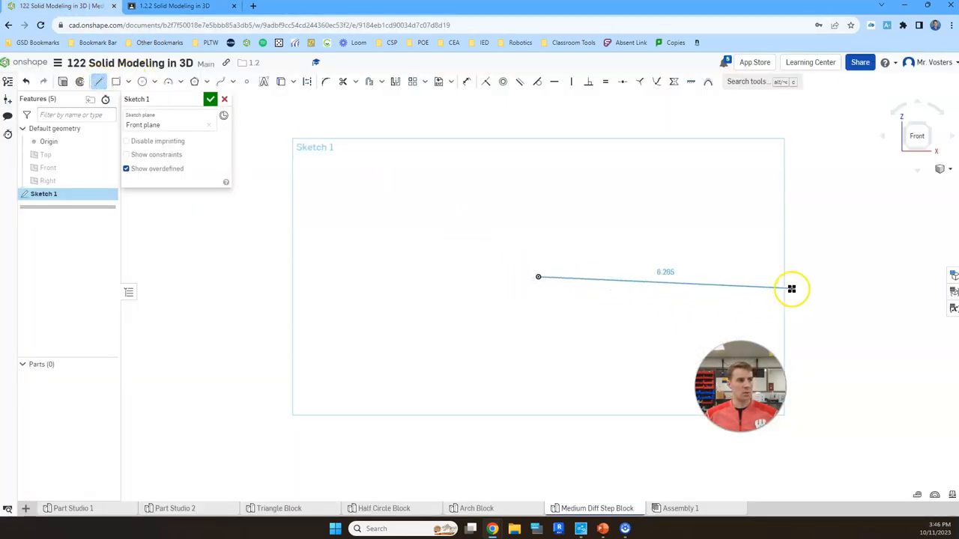
click(721, 277)
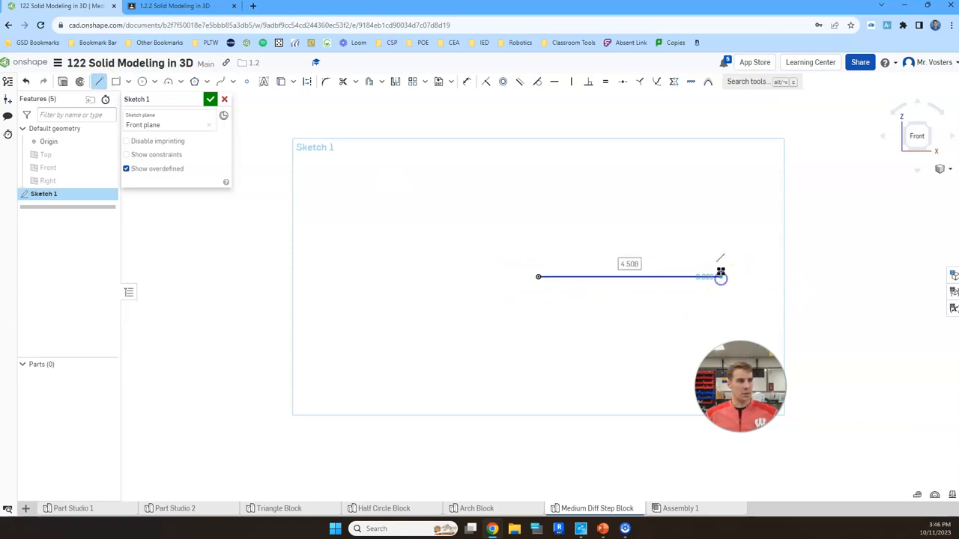
click(720, 233)
click(683, 233)
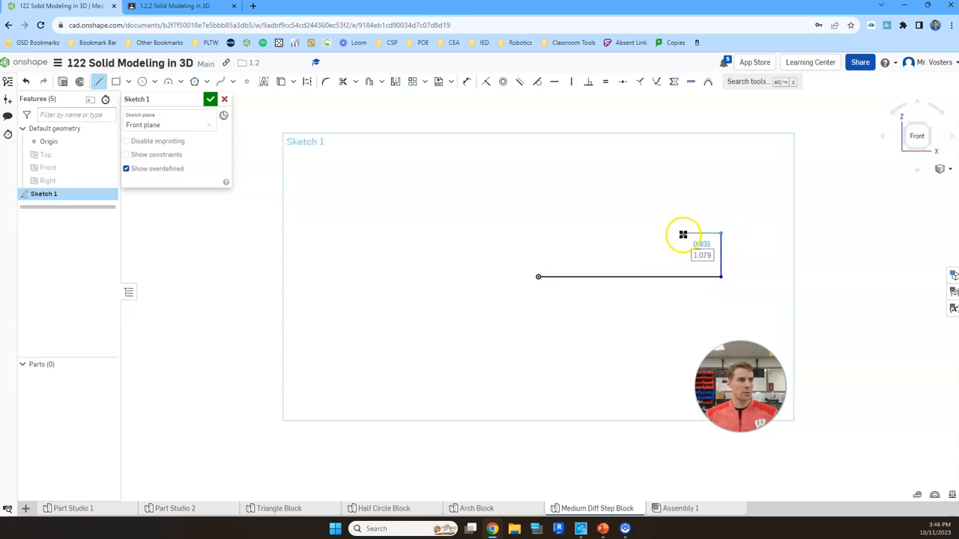
click(684, 195)
click(642, 196)
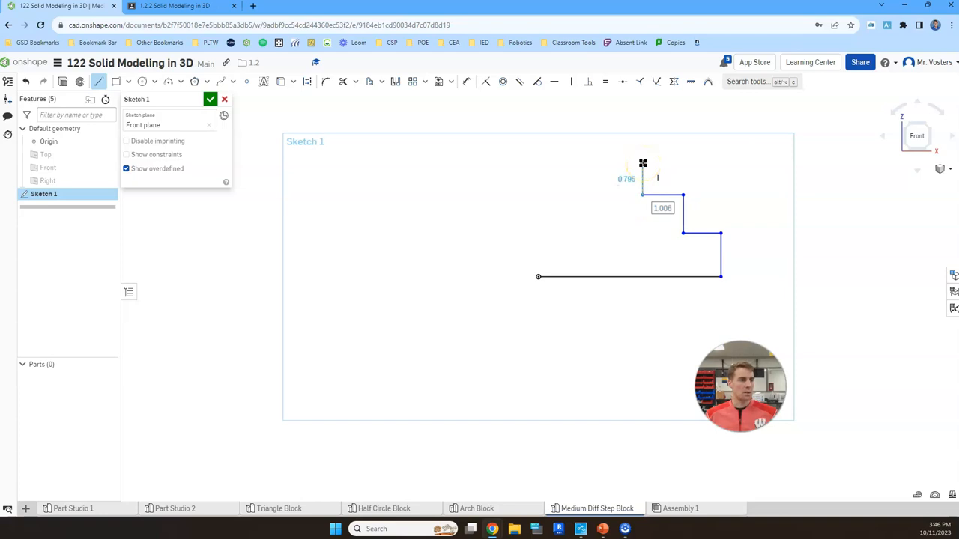
click(642, 163)
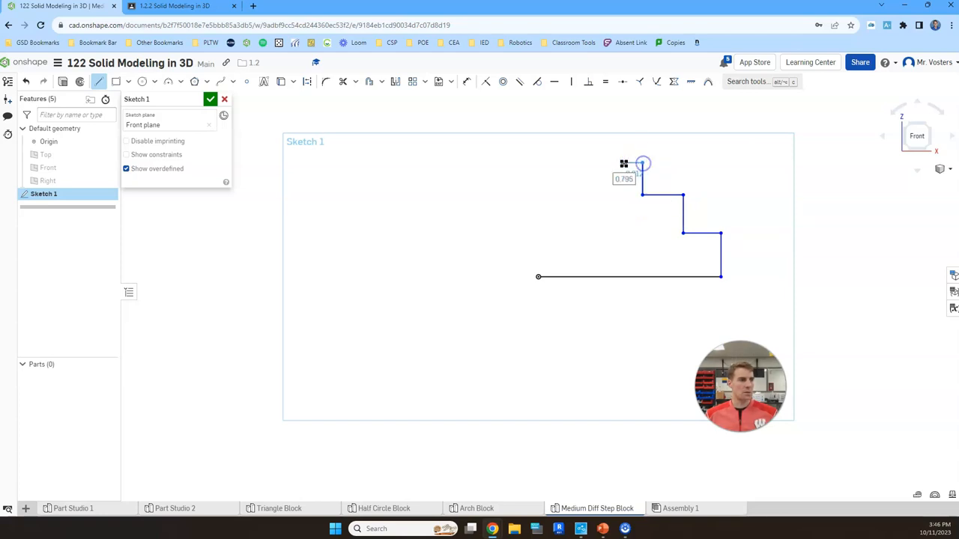
click(537, 162)
click(538, 276)
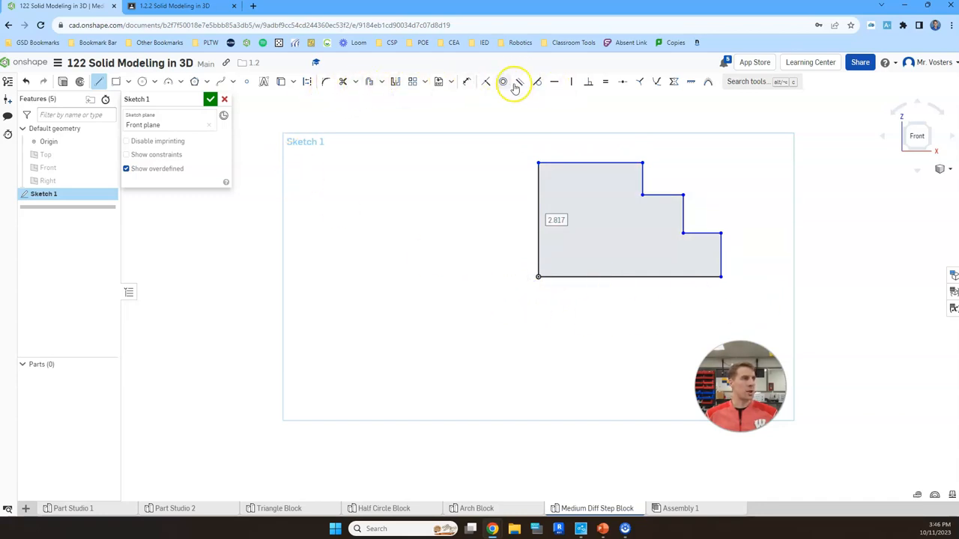
Dimension the bottom edge of the stepped profile to 1 in.
click(468, 82)
click(657, 276)
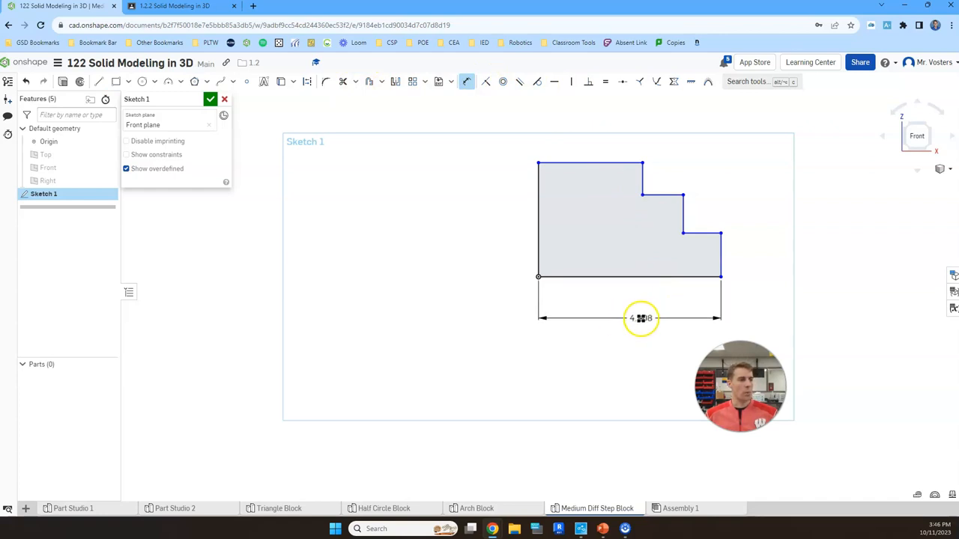
click(653, 312)
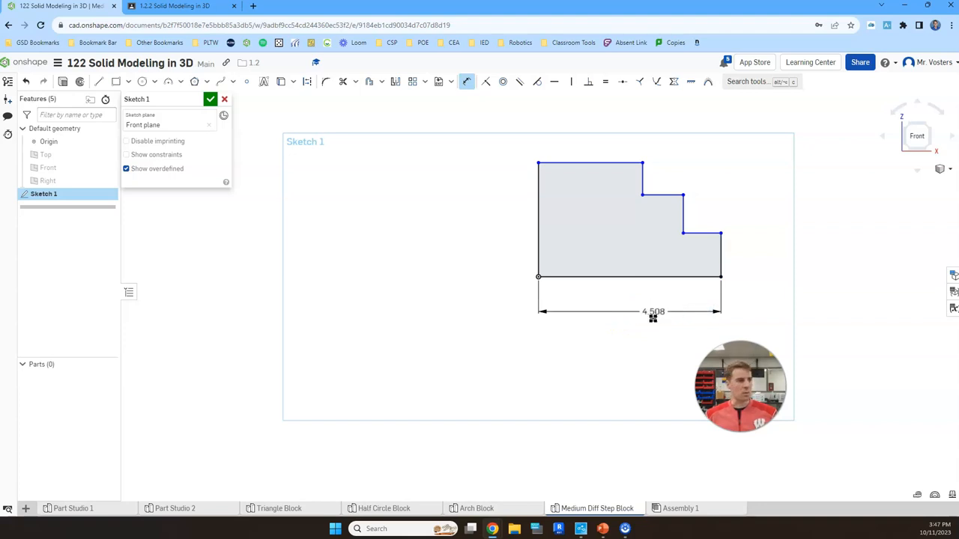
text(1)
key(Return)
Dimension the lowest step of the profile with a height of 0.25 in and a tread length of 0.25 in.
scroll(547, 270, up, 5)
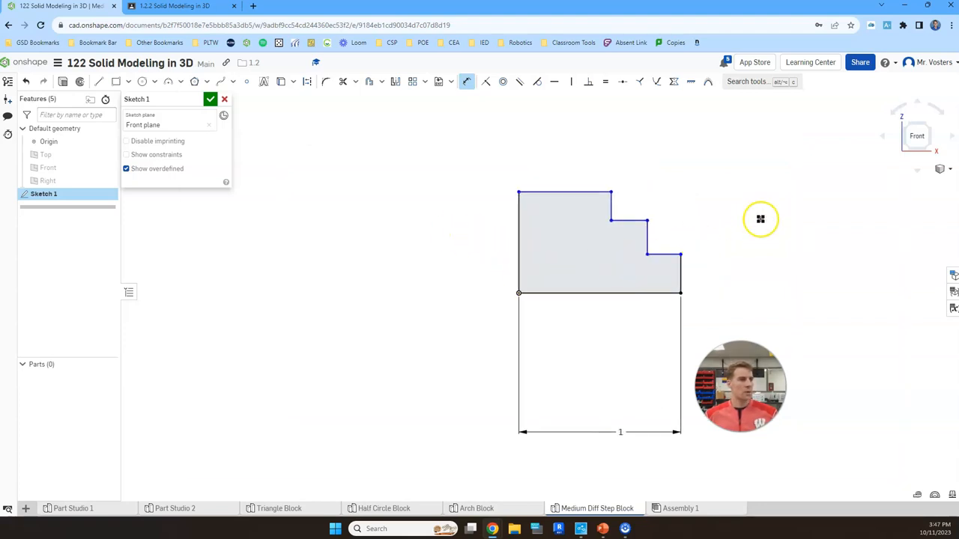
mouse_move(734, 201)
middle_down()
mouse_move(696, 223)
mouse_move(701, 208)
middle_up()
scroll(674, 266, up, 3)
scroll(671, 247, down, 2)
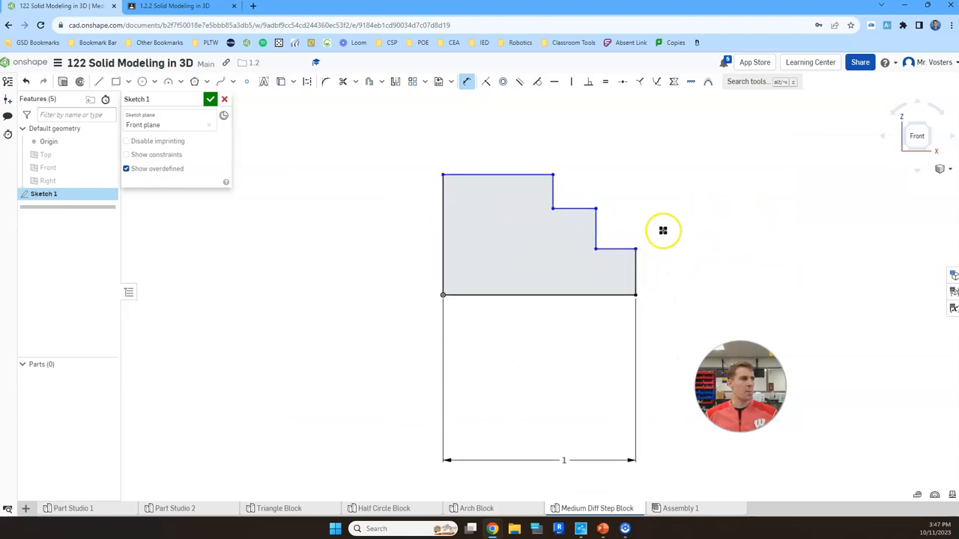
click(635, 270)
click(689, 275)
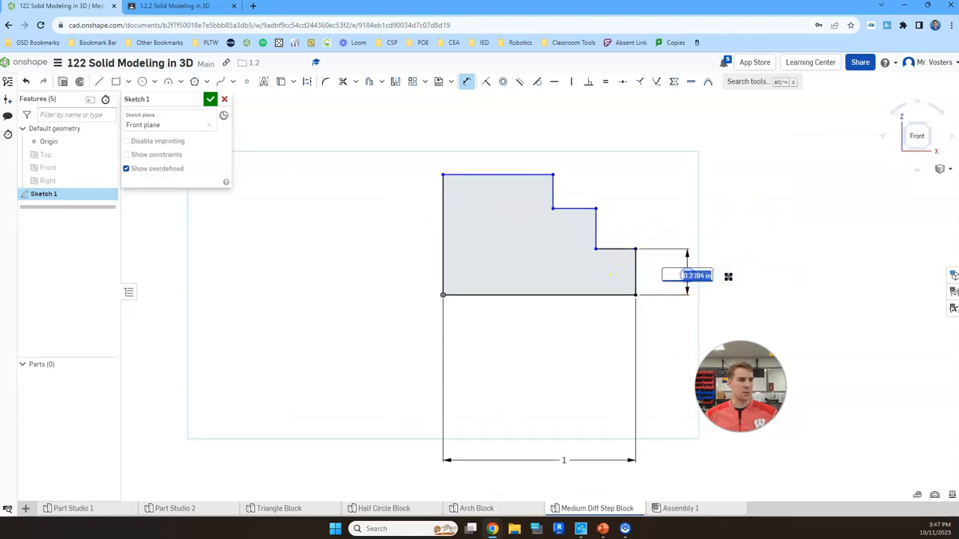
key(Return)
click(628, 245)
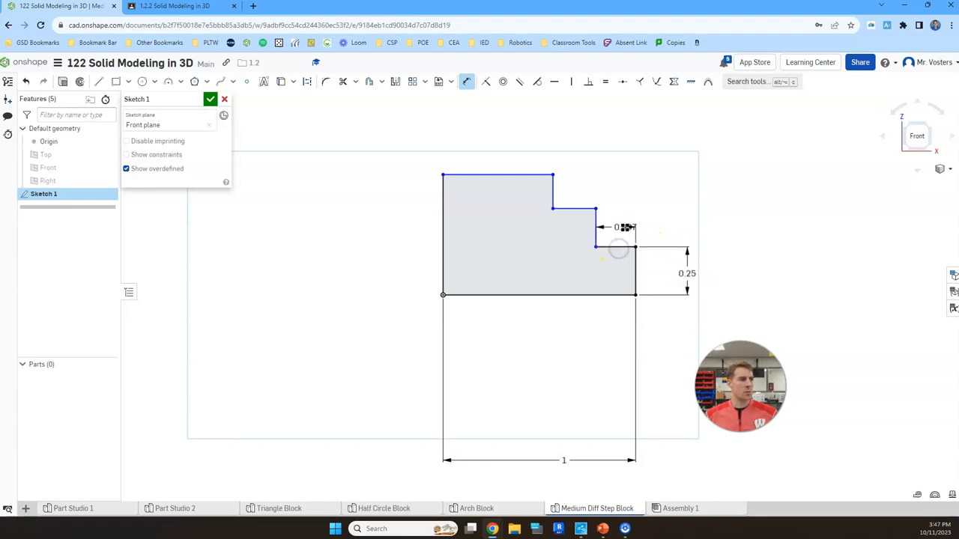
click(620, 229)
text(.25)
key(Return)
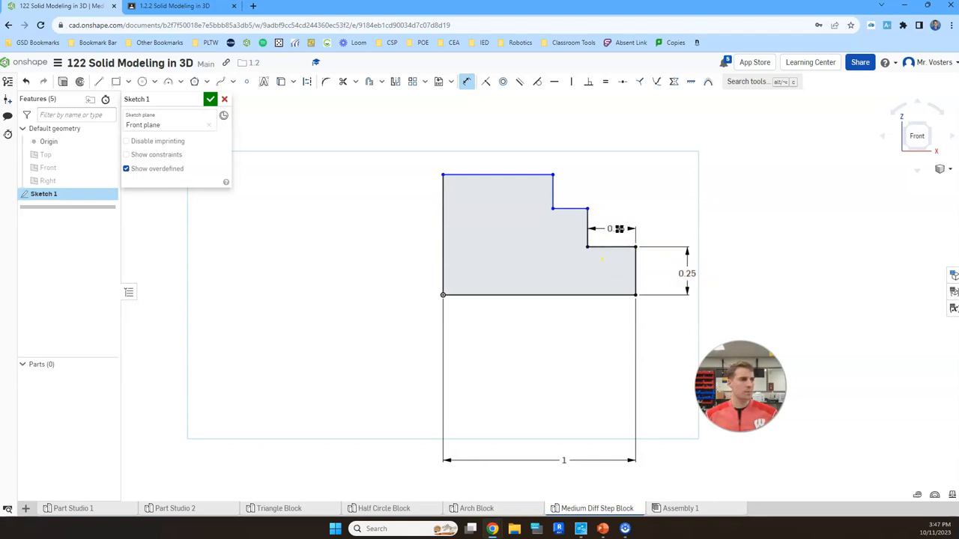
Dimension the middle step of the profile with a height of 0.25 in and a tread length of 0.25 in.
click(588, 218)
click(607, 218)
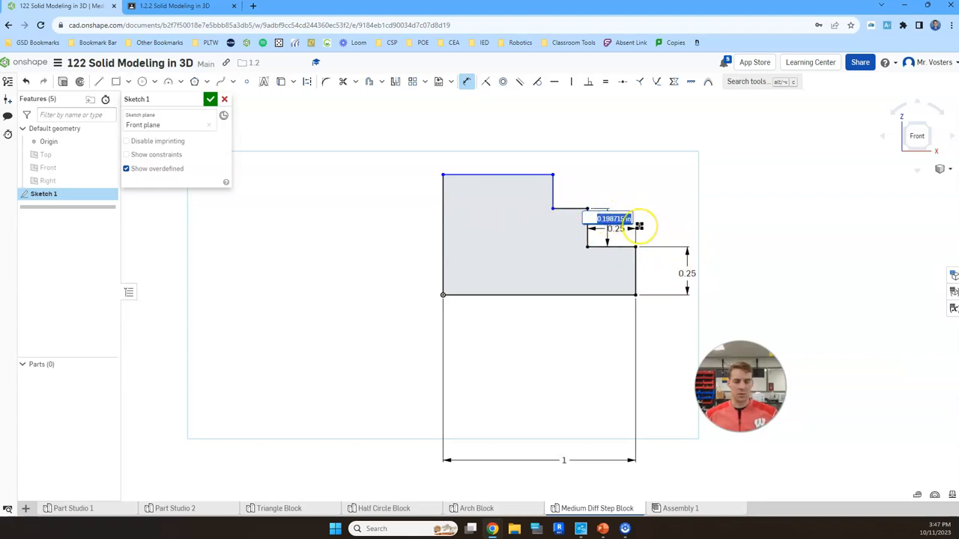
key(Return)
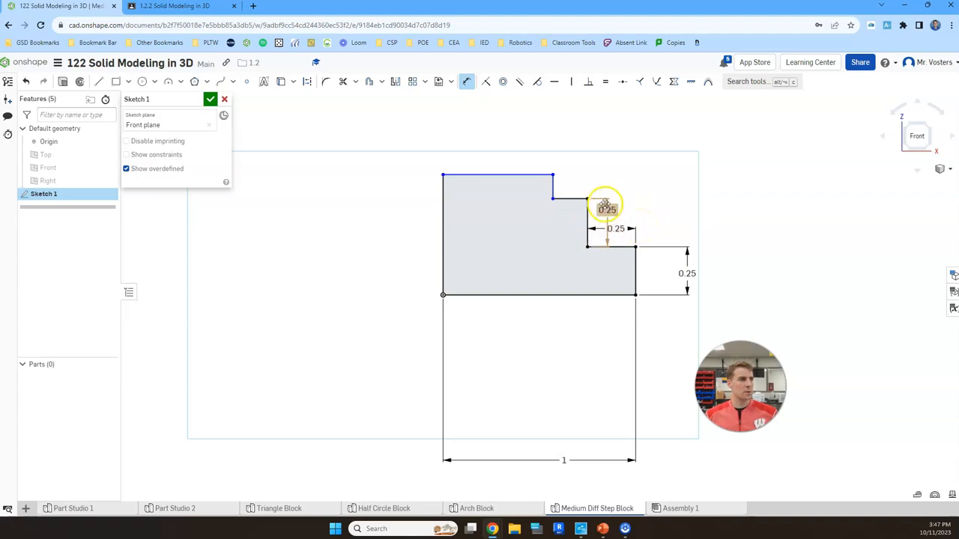
click(577, 198)
click(574, 183)
text(0.25)
key(Return)
Dimension the top step's riser to 0.25 in and the tread directly below it to 0.25 in.
click(507, 177)
click(541, 193)
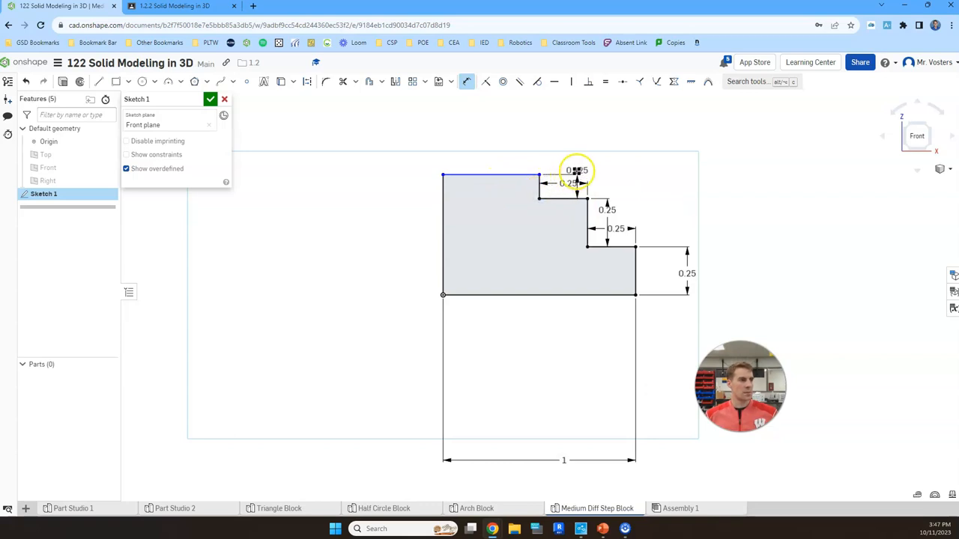
click(606, 158)
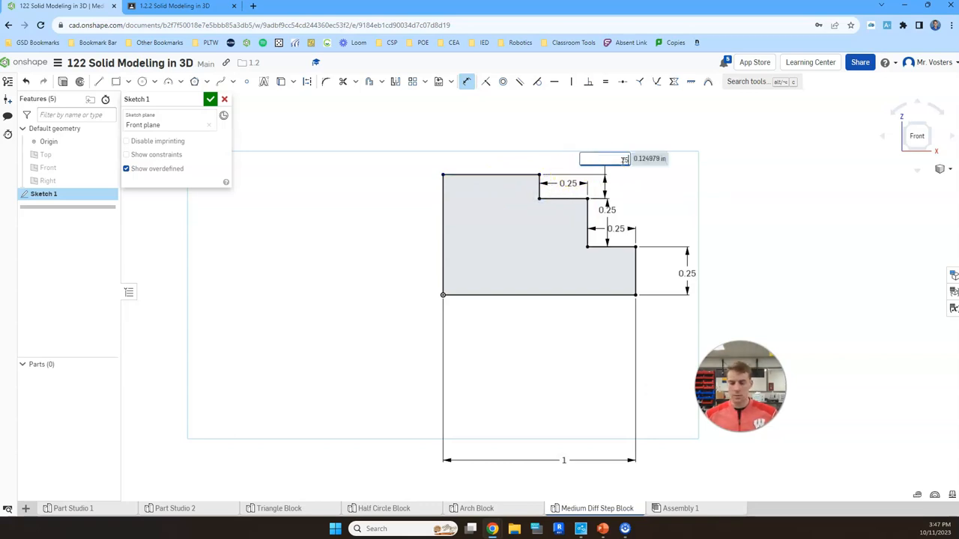
text(0.25)
key(Return)
Try to dimension the profile's top edge at 0.5 in, and remove that extra dimension.
click(516, 150)
click(501, 125)
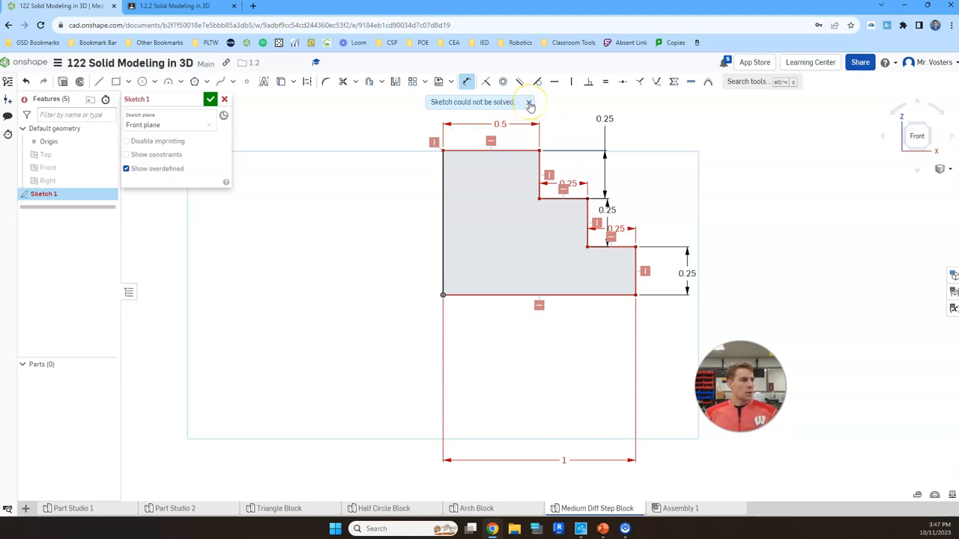
middle_drag(555, 119, 550, 170)
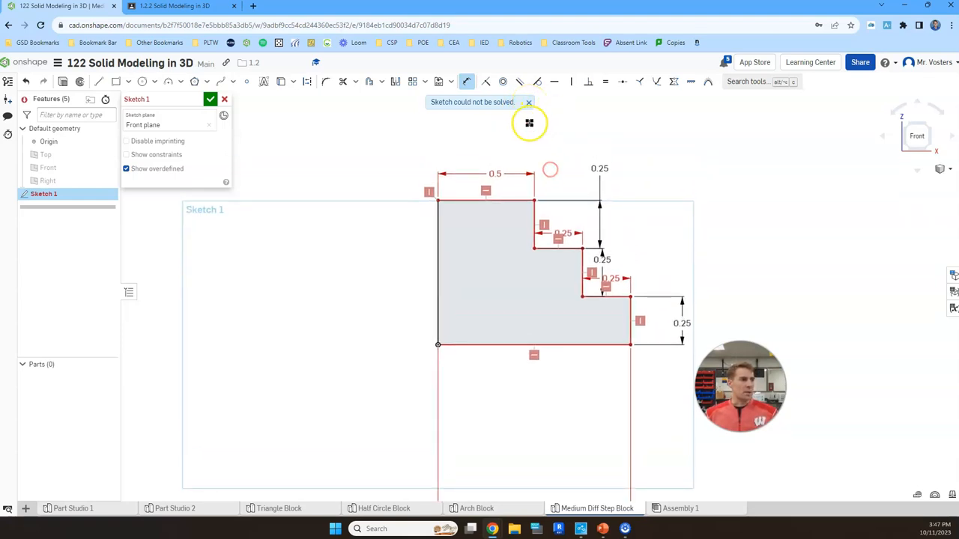
click(528, 103)
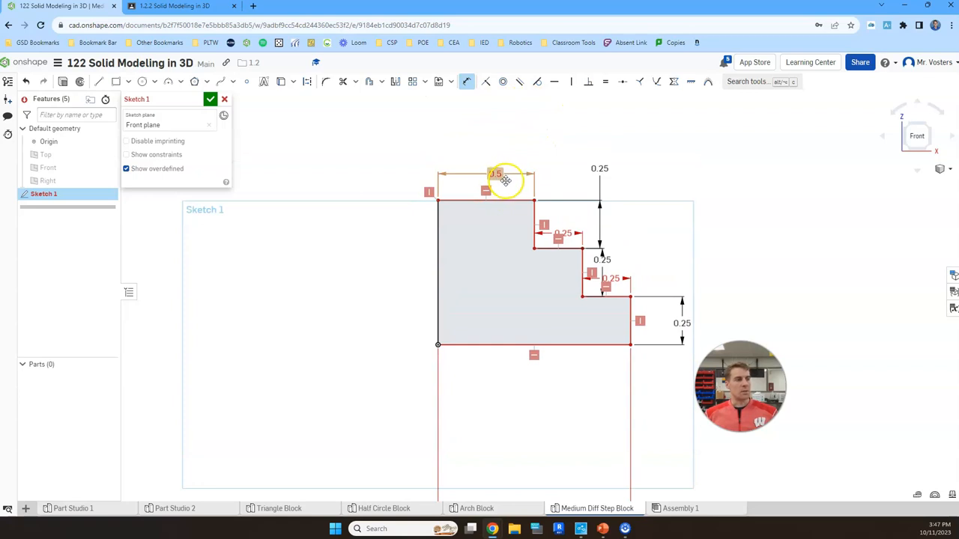
click(27, 82)
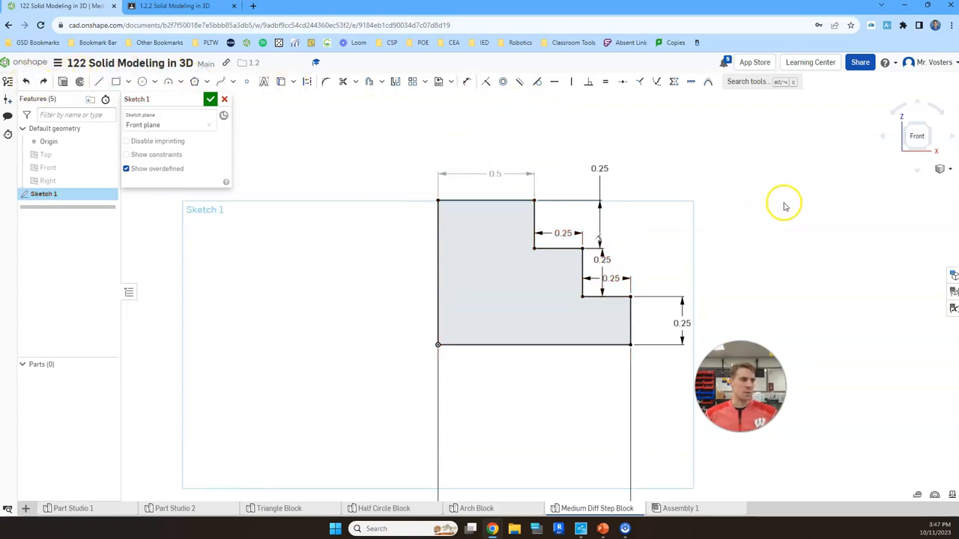
click(509, 175)
key(Delete)
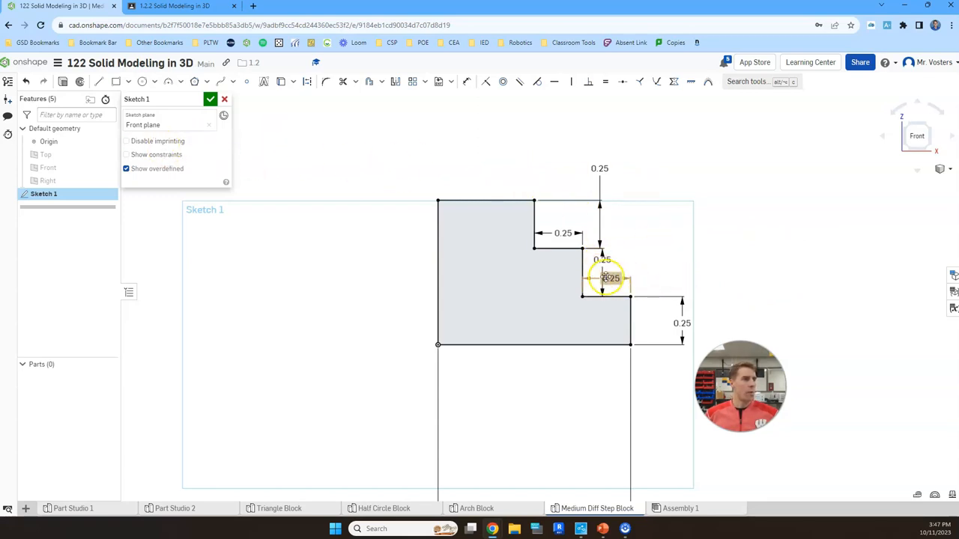
Rearrange the riser and tread dimensions so they sit clear of each other beside their steps, outside the profile.
drag(614, 278, 614, 214)
drag(563, 233, 567, 228)
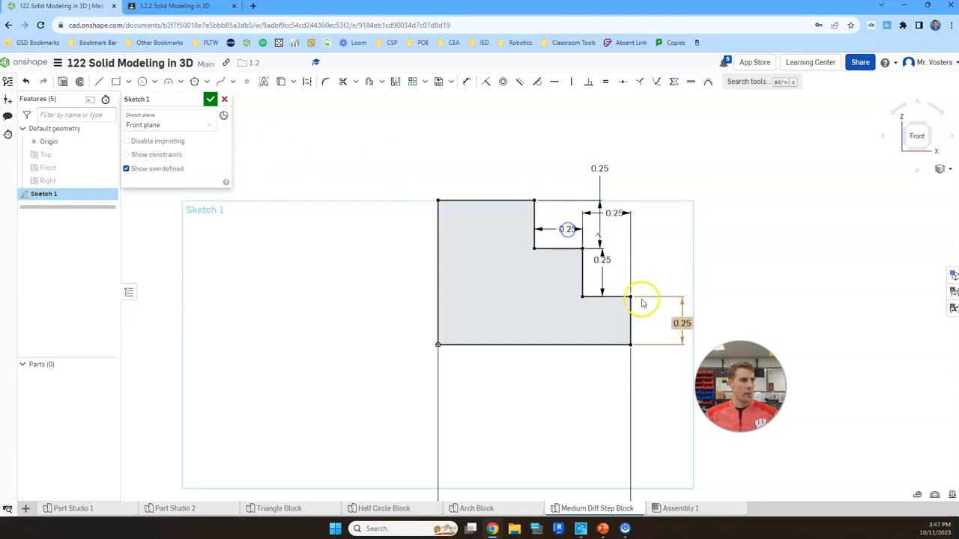
drag(604, 260, 657, 262)
click(607, 213)
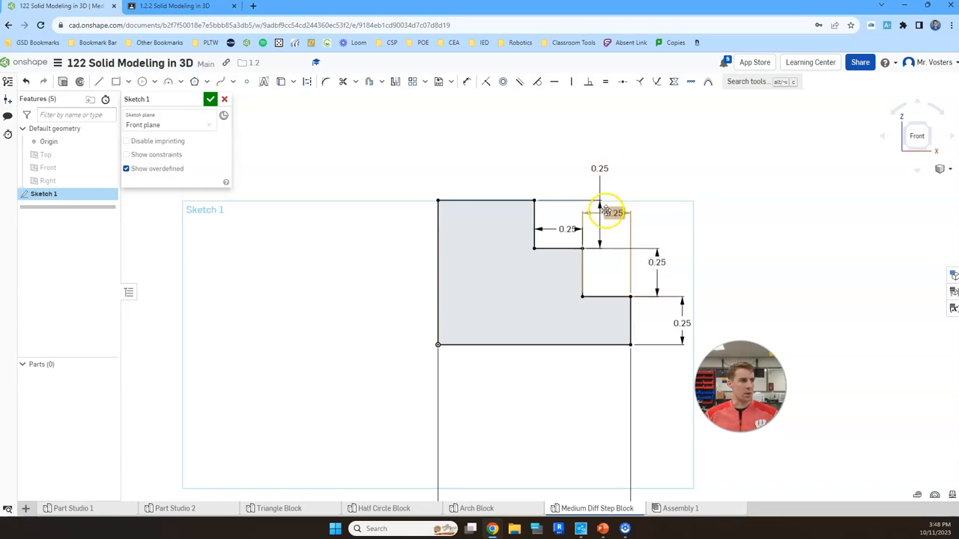
drag(599, 168, 648, 228)
drag(657, 262, 666, 272)
drag(614, 213, 608, 222)
drag(568, 229, 560, 228)
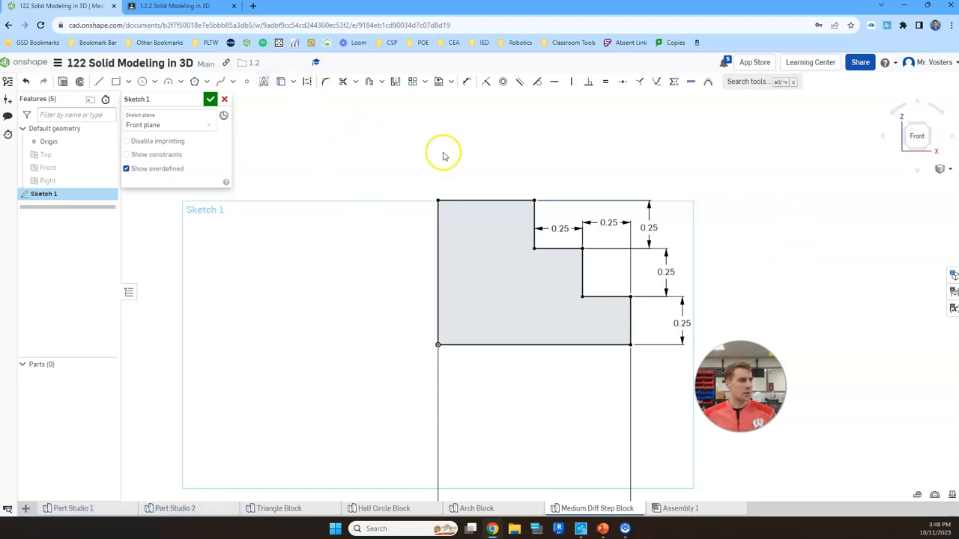
Move the overall width dimension close below the profile's bottom edge and finish the sketch.
scroll(724, 342, down, 1)
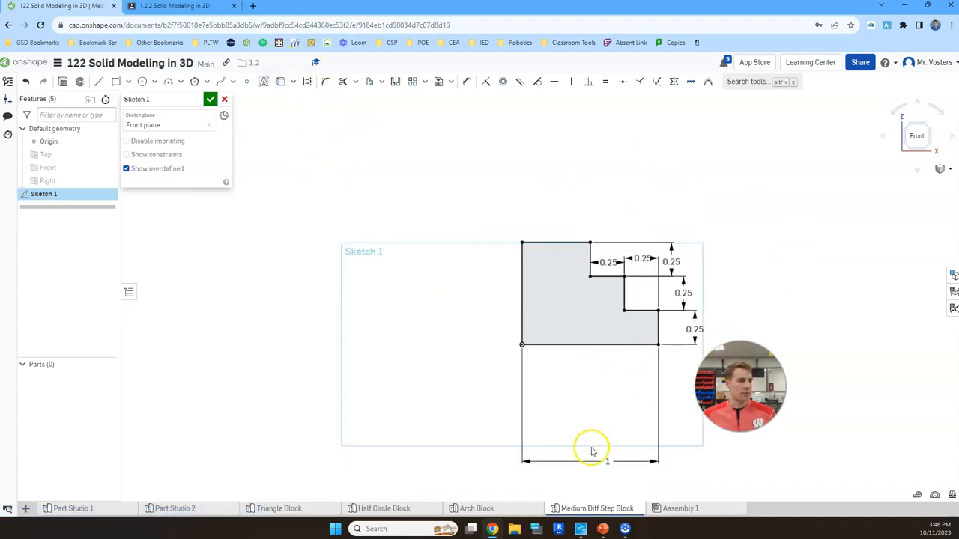
drag(605, 458, 596, 370)
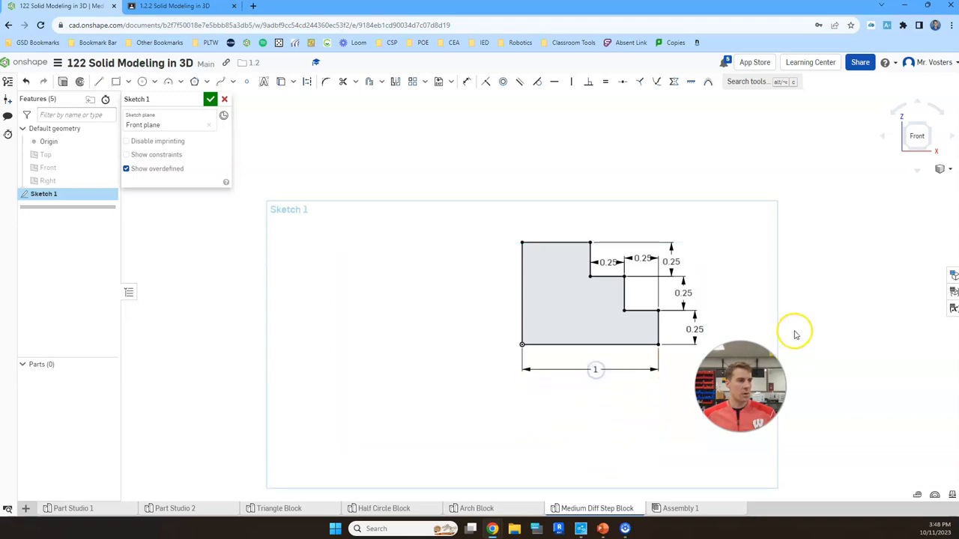
scroll(739, 270, up, 1)
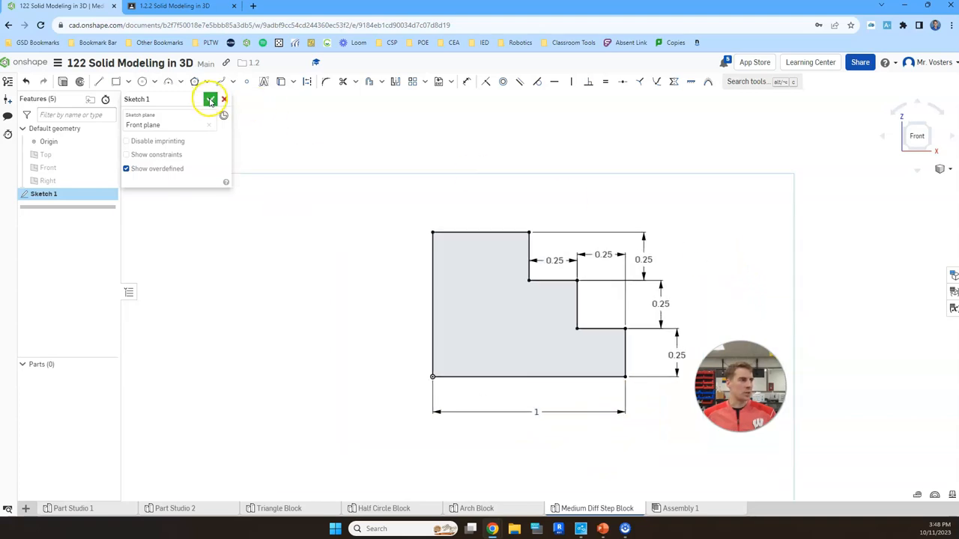
click(211, 100)
Extrude the stepped profile 0.75 in as a new solid, following the first Medium shape on the Isometric Skills Task sheet.
click(931, 126)
scroll(698, 217, down, 4)
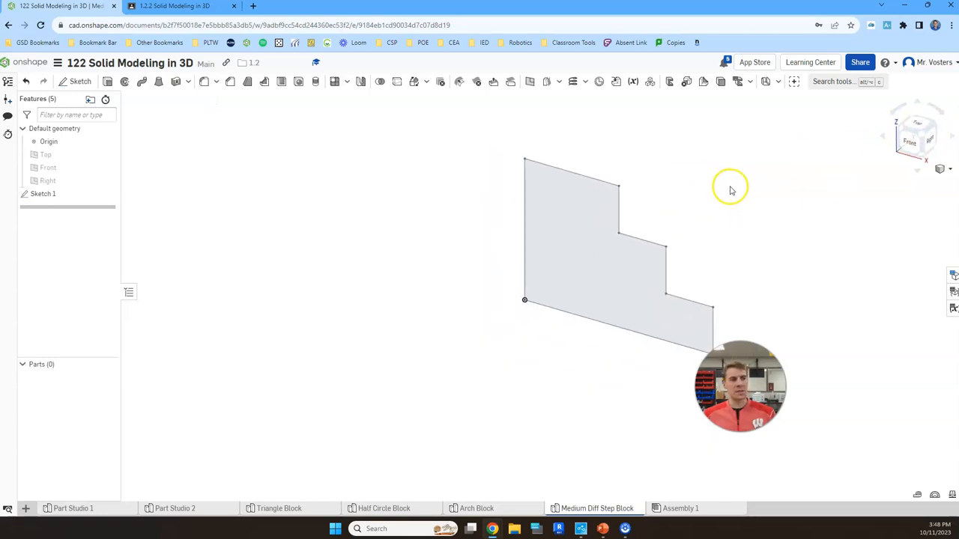
middle_drag(729, 188, 623, 231)
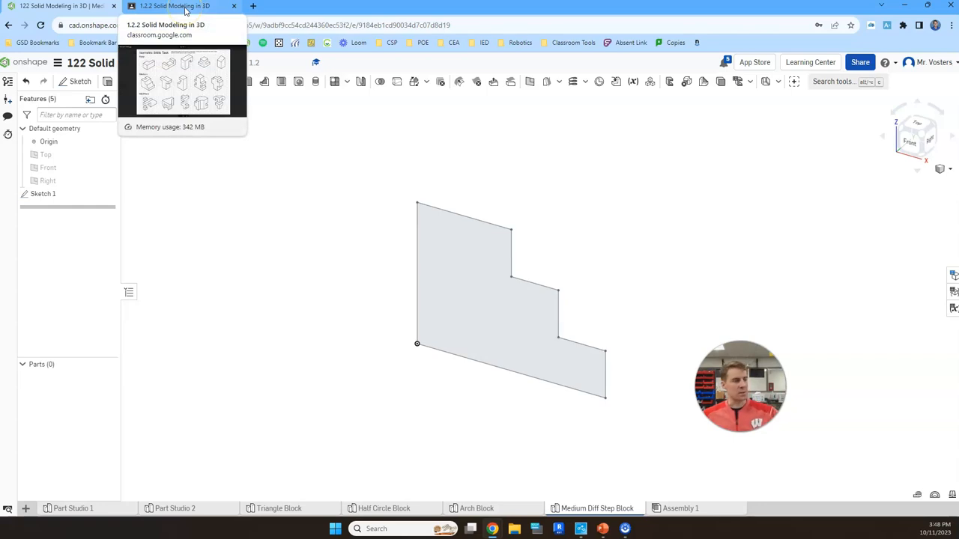
click(185, 9)
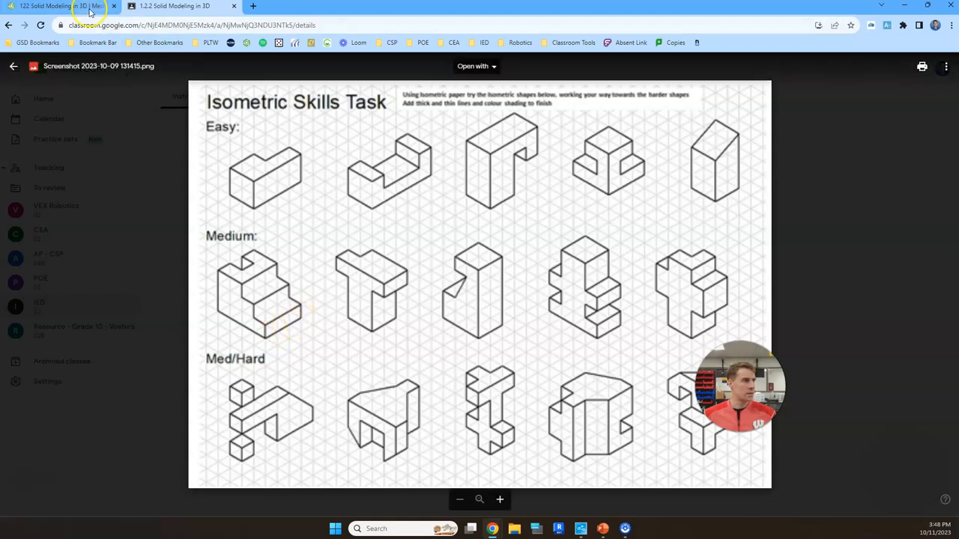
click(60, 6)
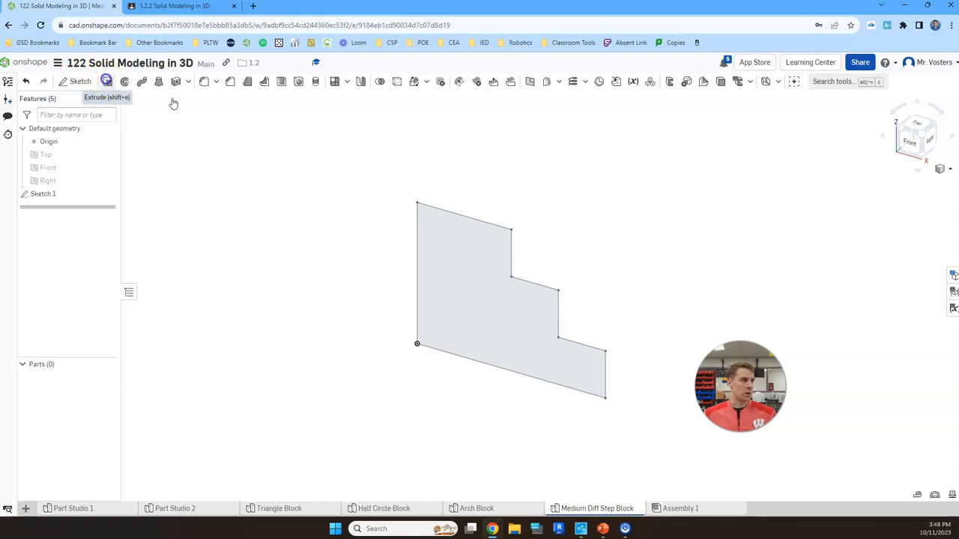
key(shift+e)
click(479, 293)
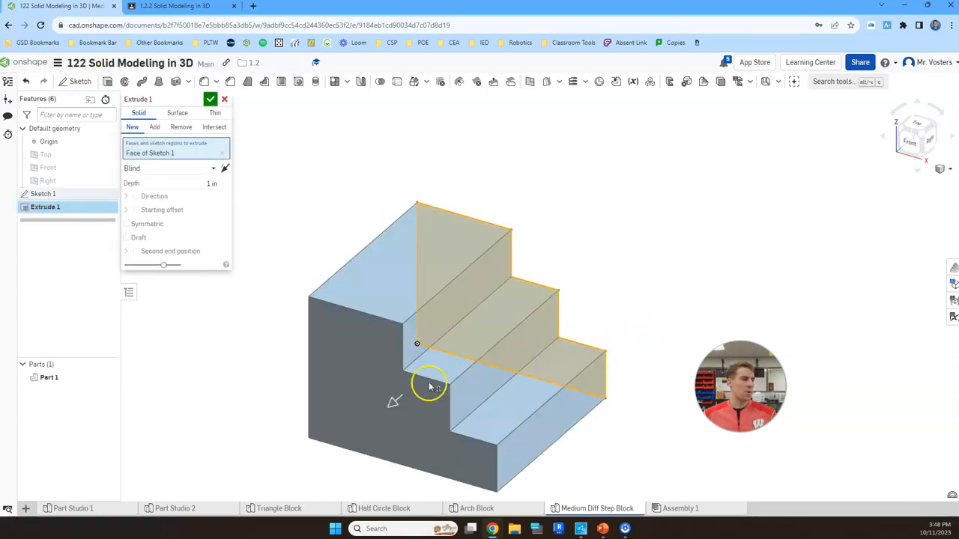
click(210, 183)
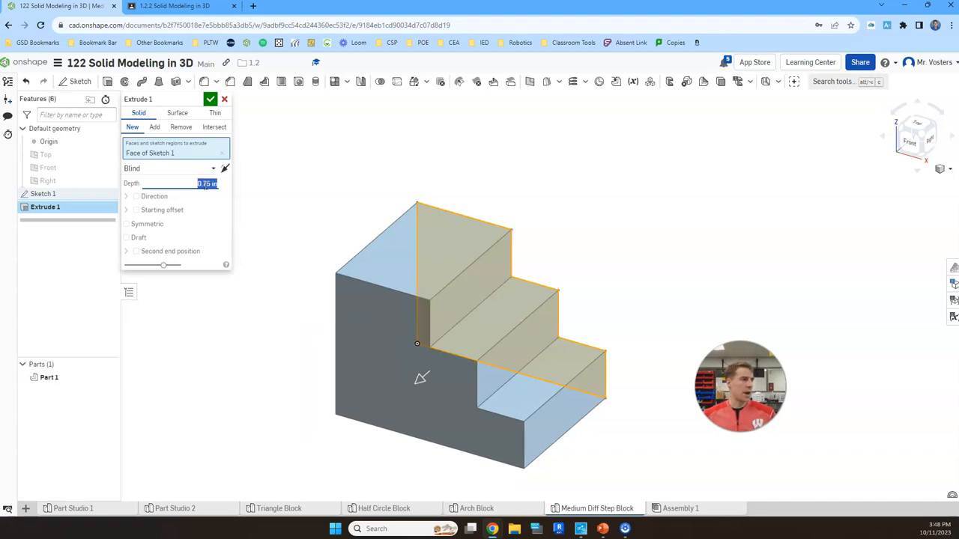
click(210, 100)
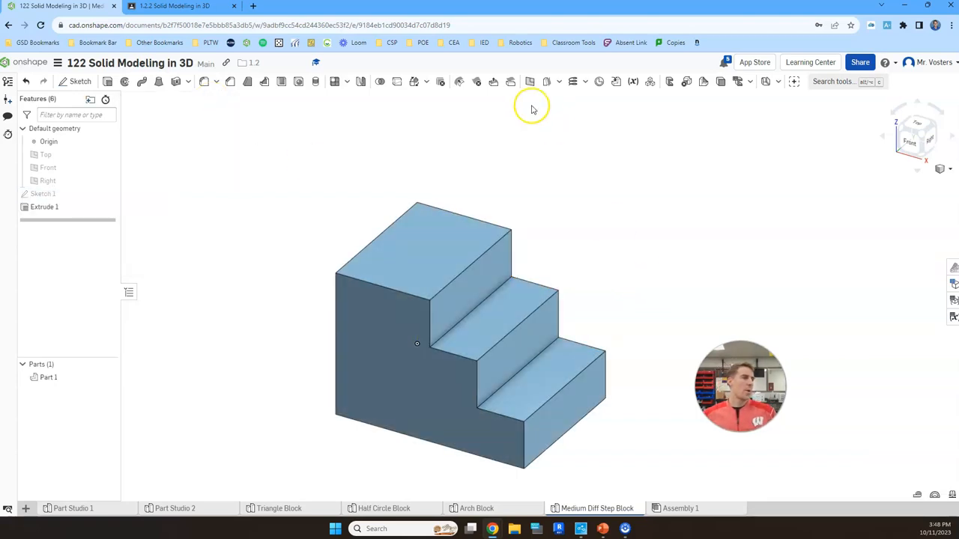
Check the notch in the first Medium shape on the task sheet and start a sketch on the block's highest top face.
click(178, 7)
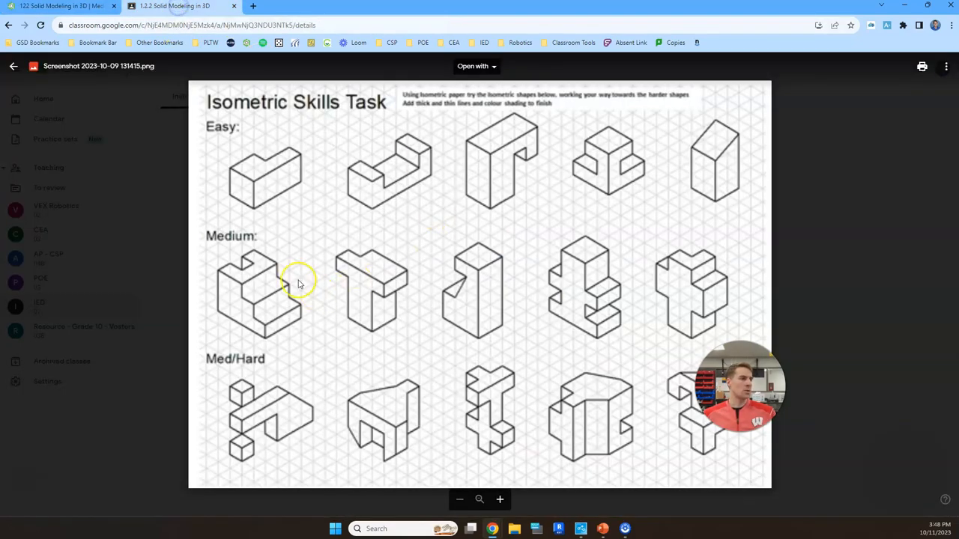
click(87, 6)
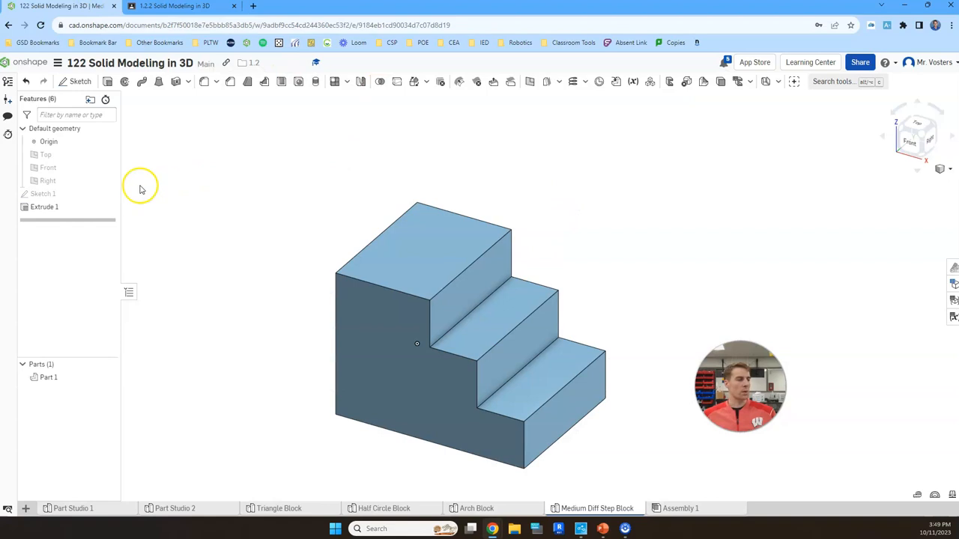
click(79, 85)
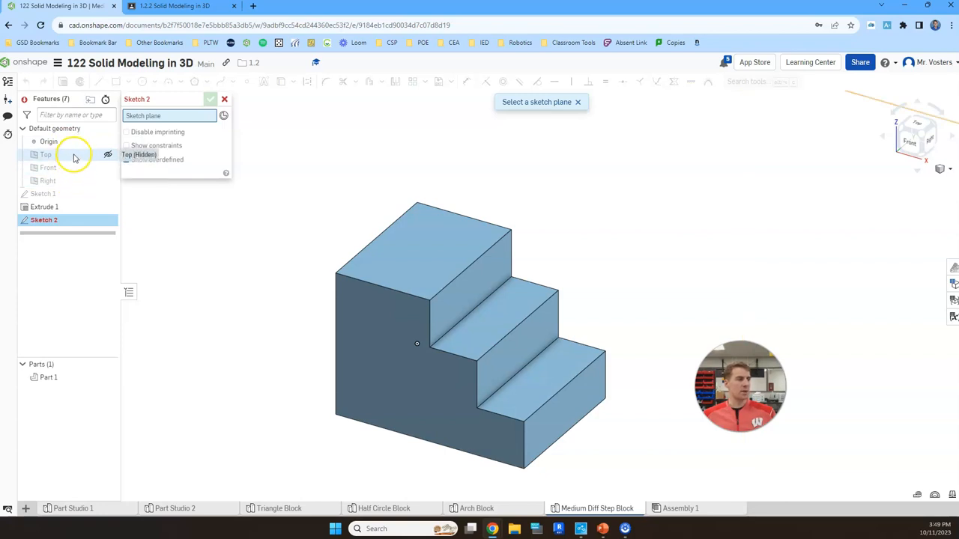
click(428, 237)
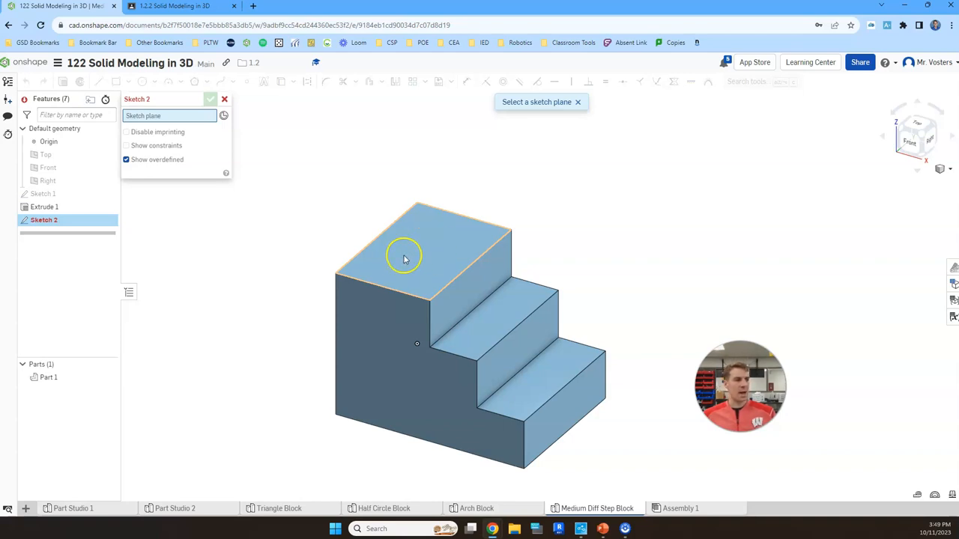
scroll(435, 257, up, 2)
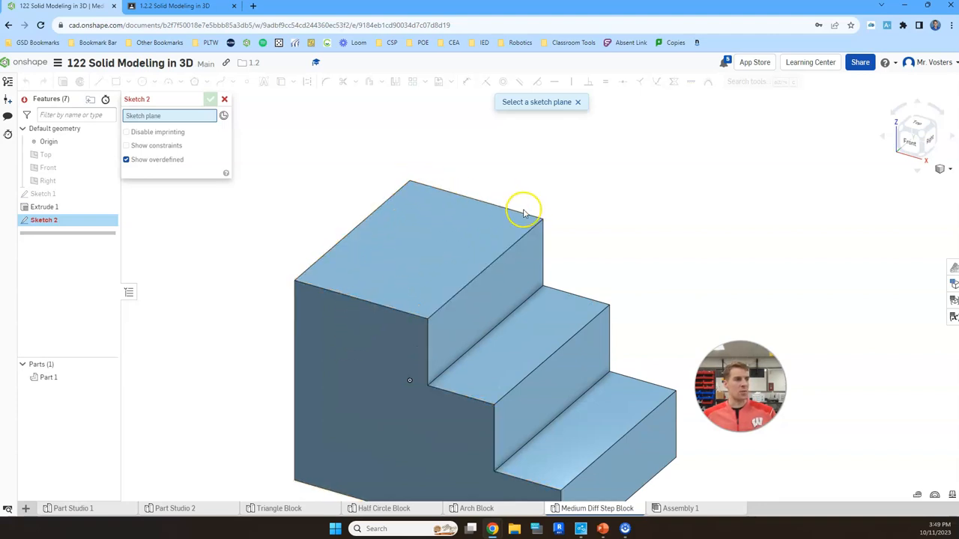
click(434, 247)
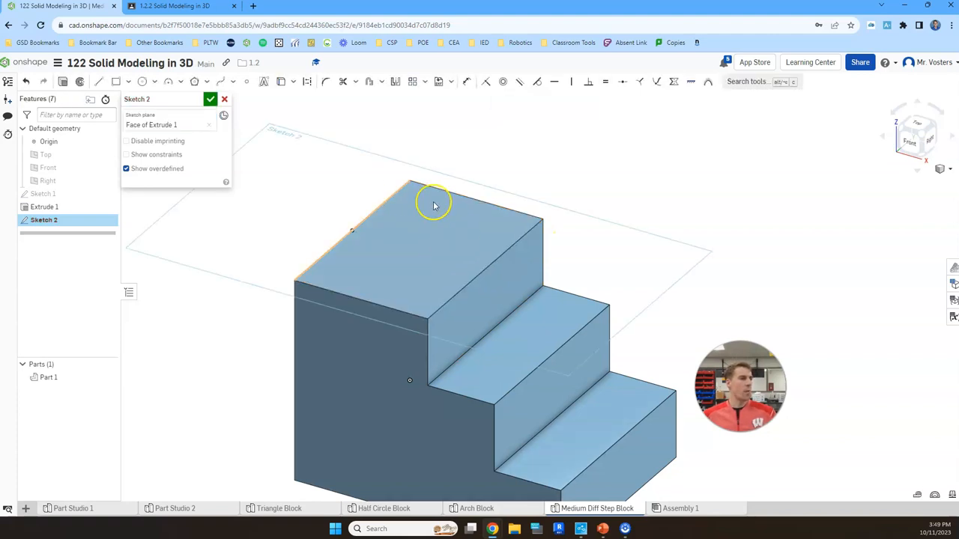
Sketch a rectangular notch outline about 0.19 in deep with lines, on the top face's outer edge opposite the steps.
click(919, 149)
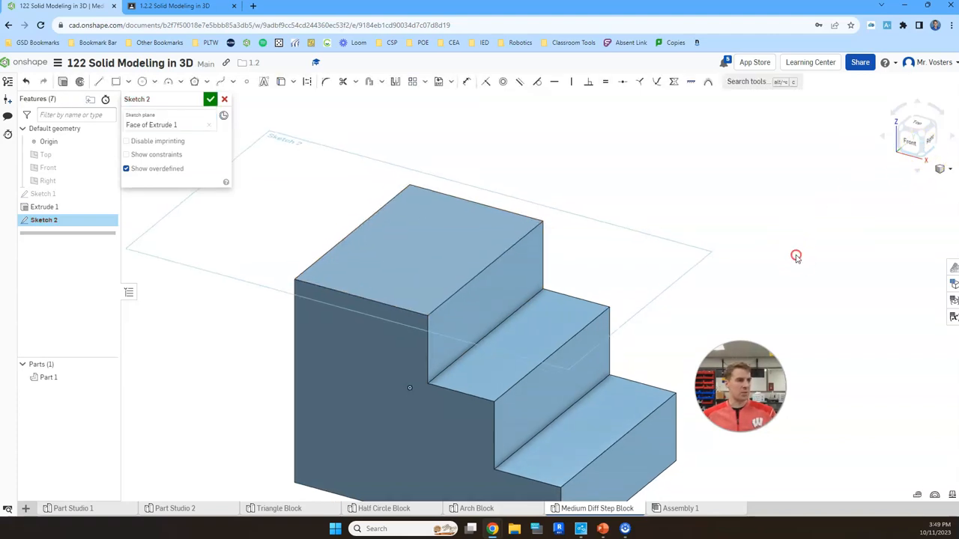
right_drag(802, 240, 797, 264)
middle_drag(471, 125, 576, 162)
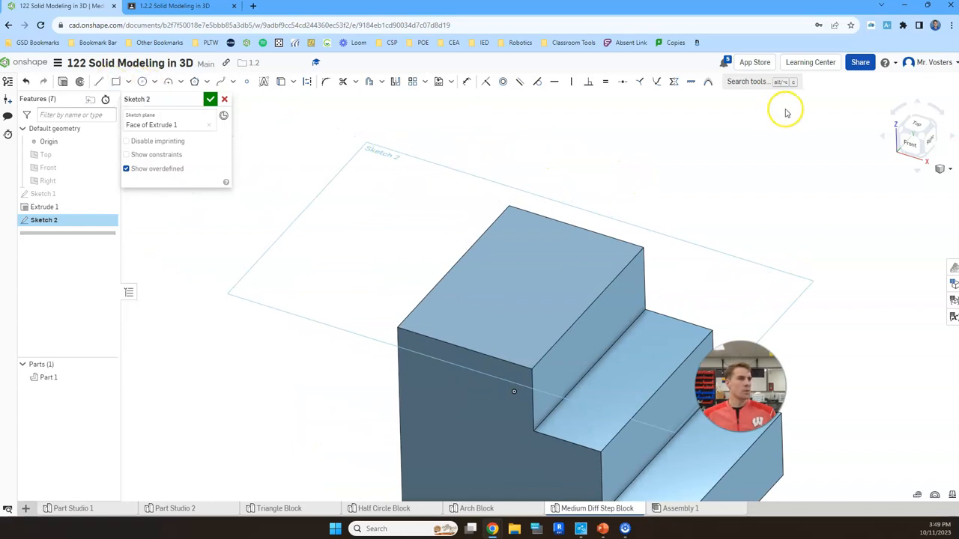
click(921, 126)
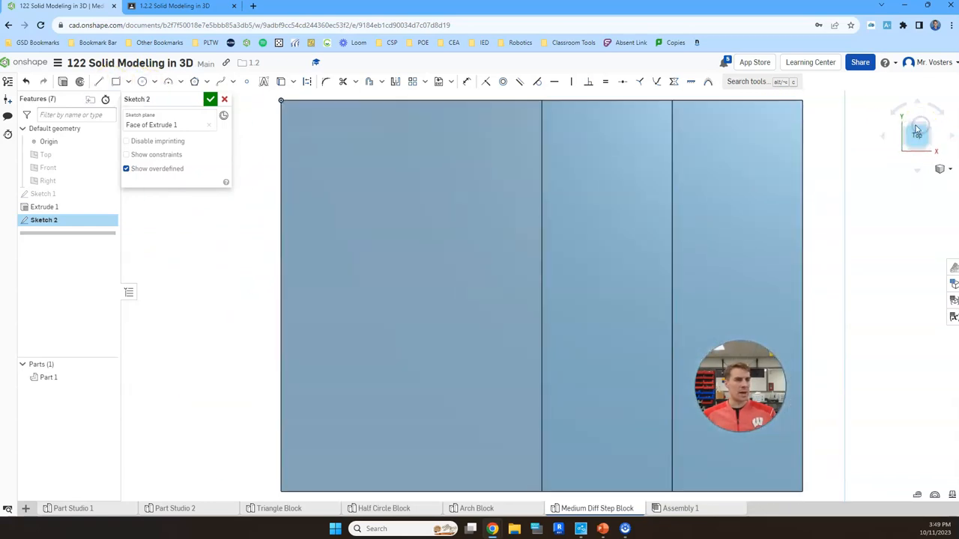
scroll(572, 176, down, 5)
middle_drag(535, 140, 521, 185)
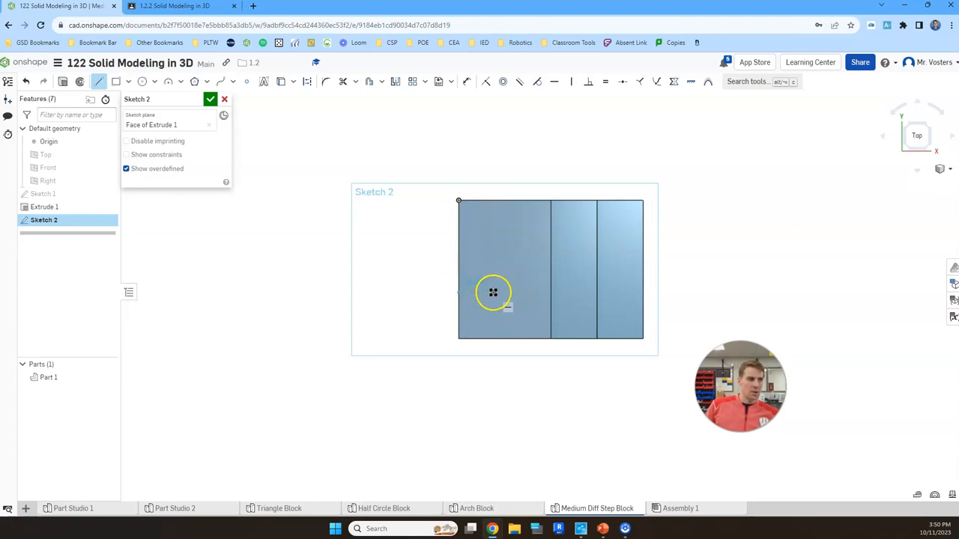
drag(493, 292, 461, 290)
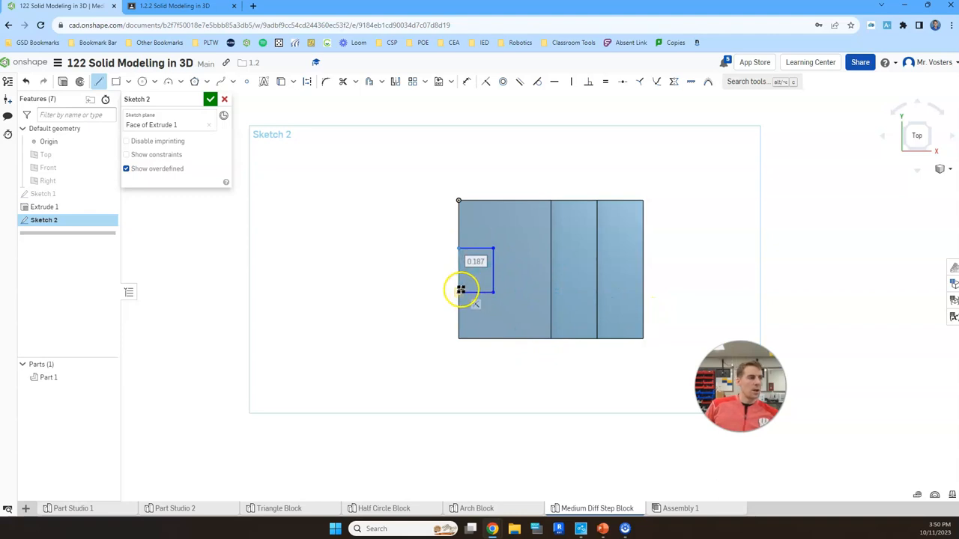
click(459, 292)
key(Escape)
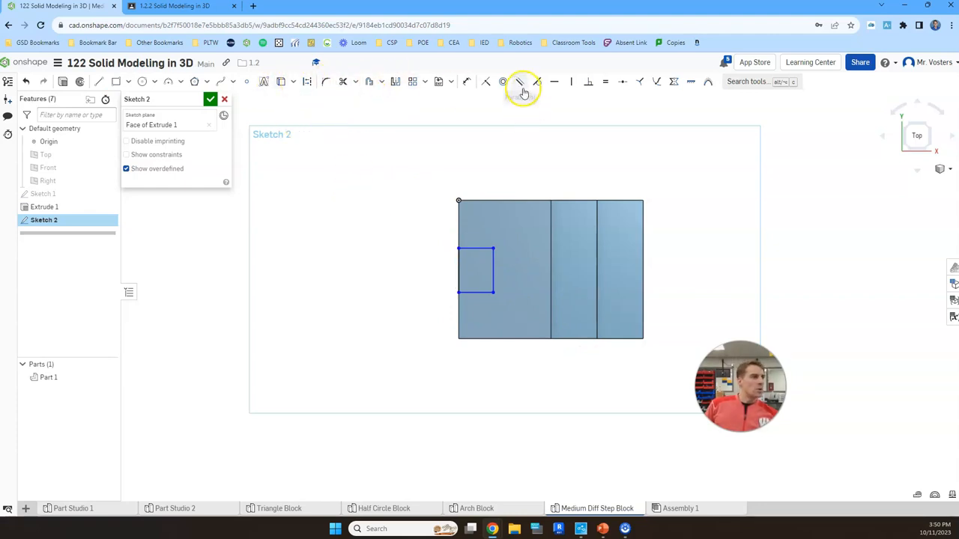
Dimension the distance from the notch's front line to the block's front edge as 0.25 in.
click(466, 81)
scroll(482, 282, up, 3)
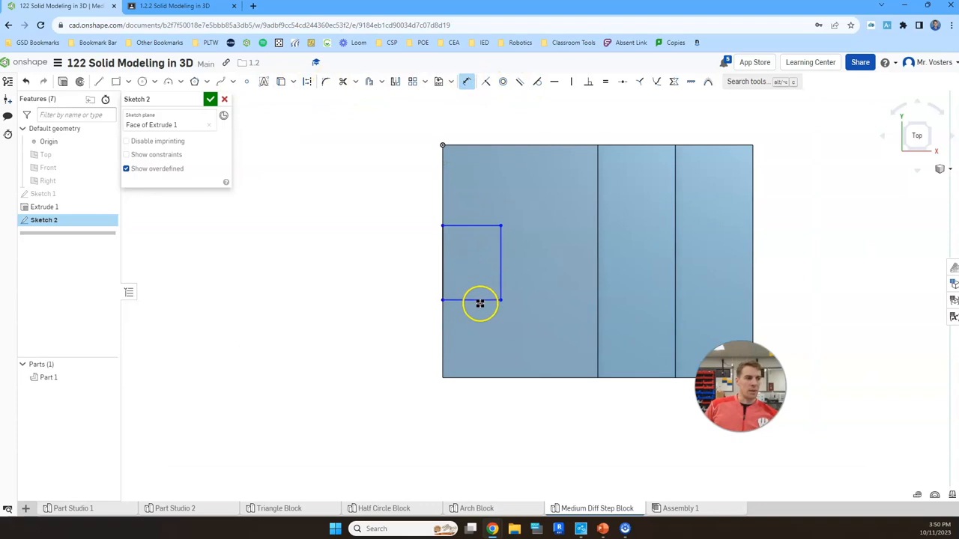
click(474, 302)
click(484, 378)
click(532, 346)
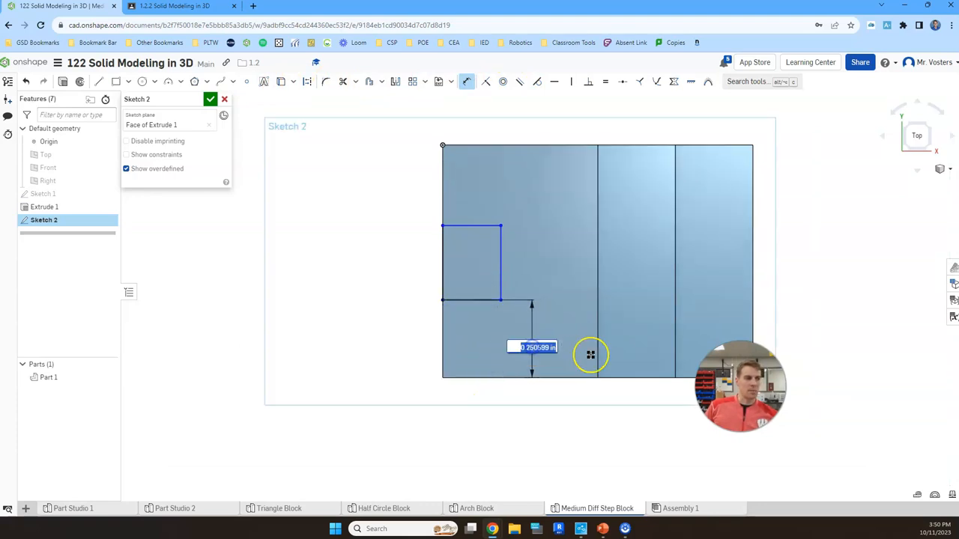
text(.25)
key(Return)
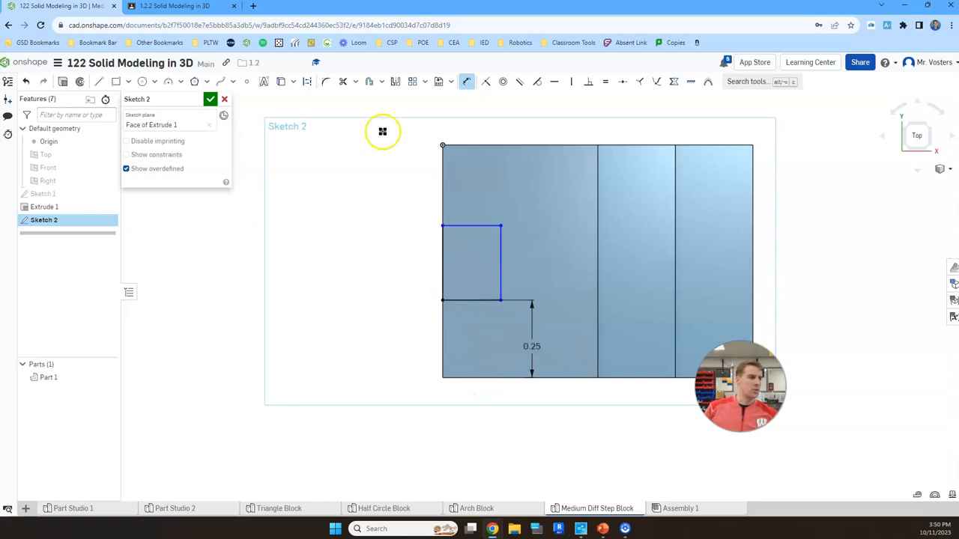
Undo the last dimension and dimension the notch's front line from the block's front edge again as 0.25 in.
key(Escape)
key(ctrl+z)
click(469, 82)
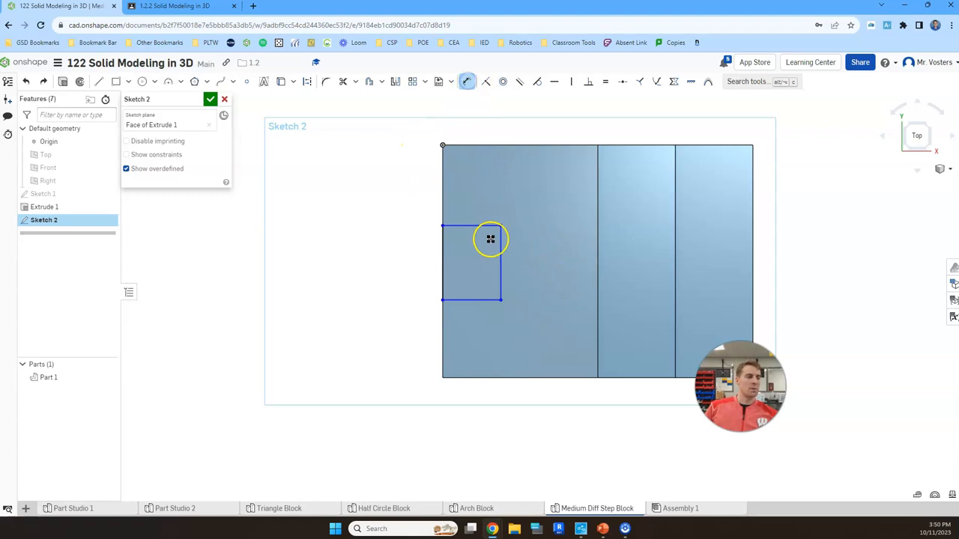
click(475, 301)
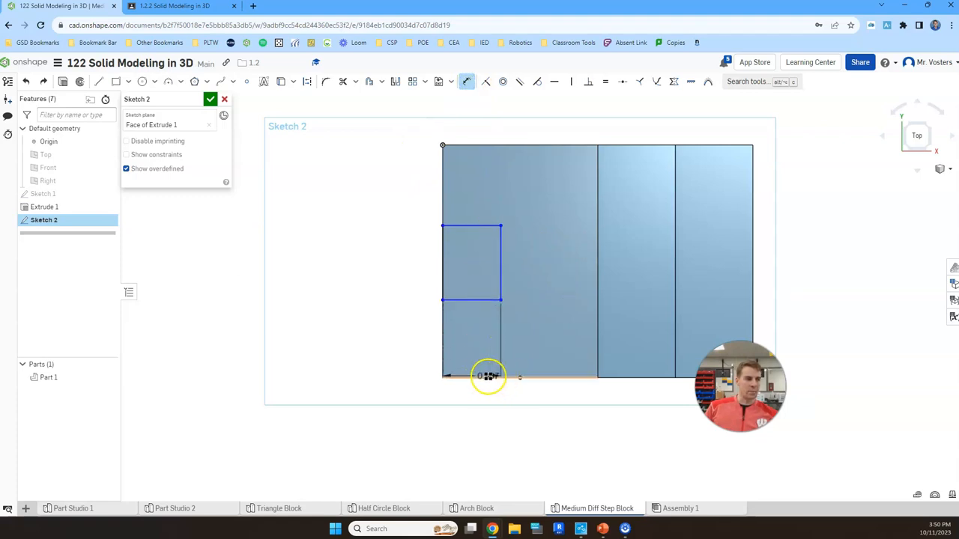
drag(483, 377, 539, 340)
text(.21)
key(Return)
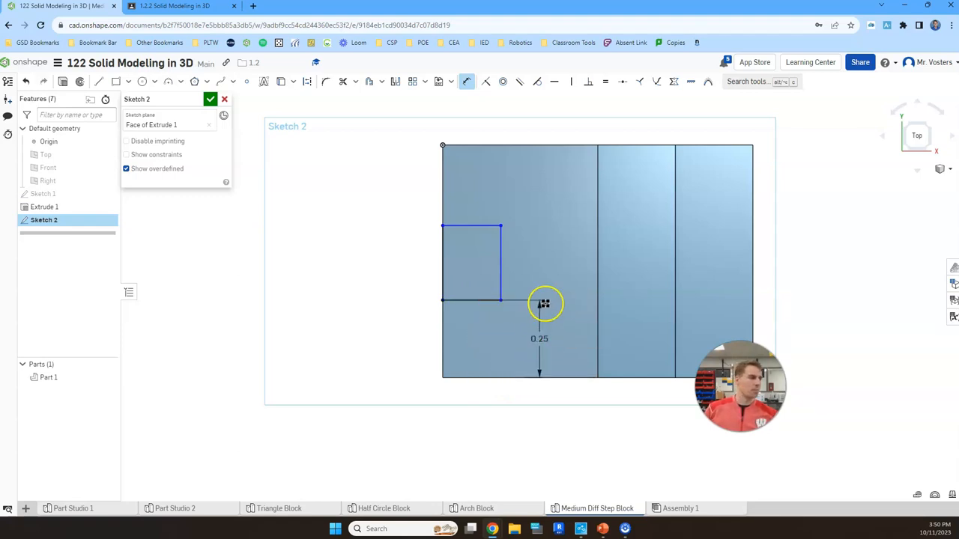
Dimension the notch outline's depth as 0.25 in along its front line and its width as 0.25 in along its inner line.
click(475, 300)
click(471, 329)
text(.25)
key(Return)
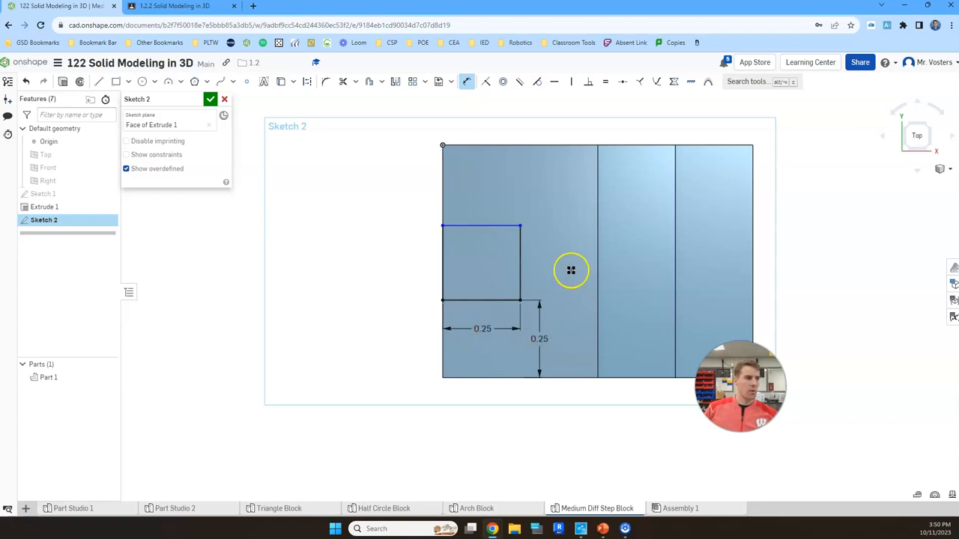
click(520, 256)
click(548, 256)
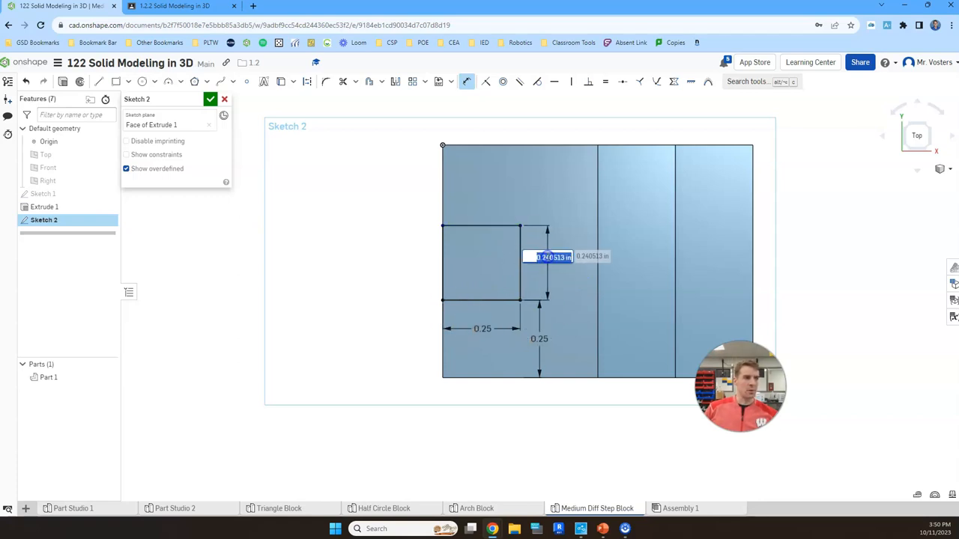
text(.25)
key(Return)
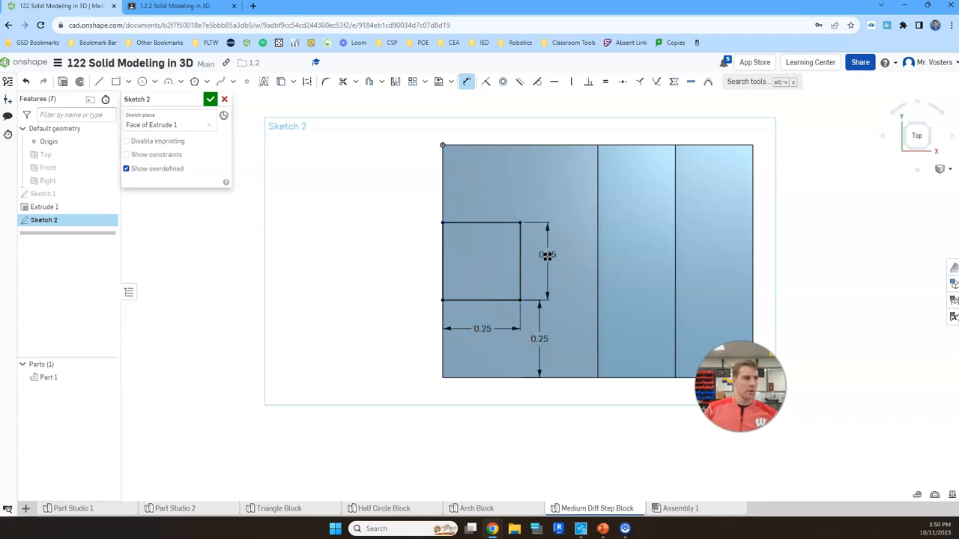
Try a dimension between the notch's back line and the block's back edge, and delete it.
click(502, 221)
click(499, 145)
click(517, 187)
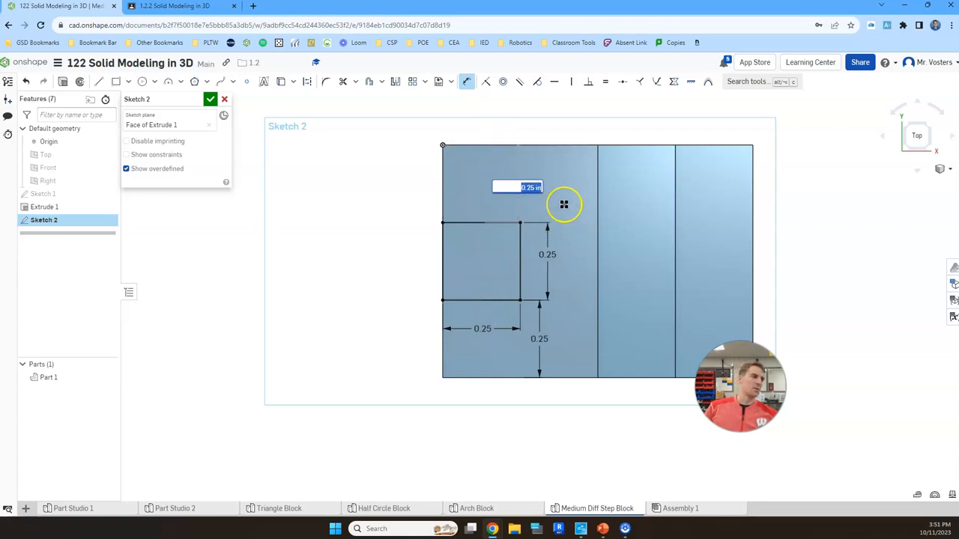
key(Escape)
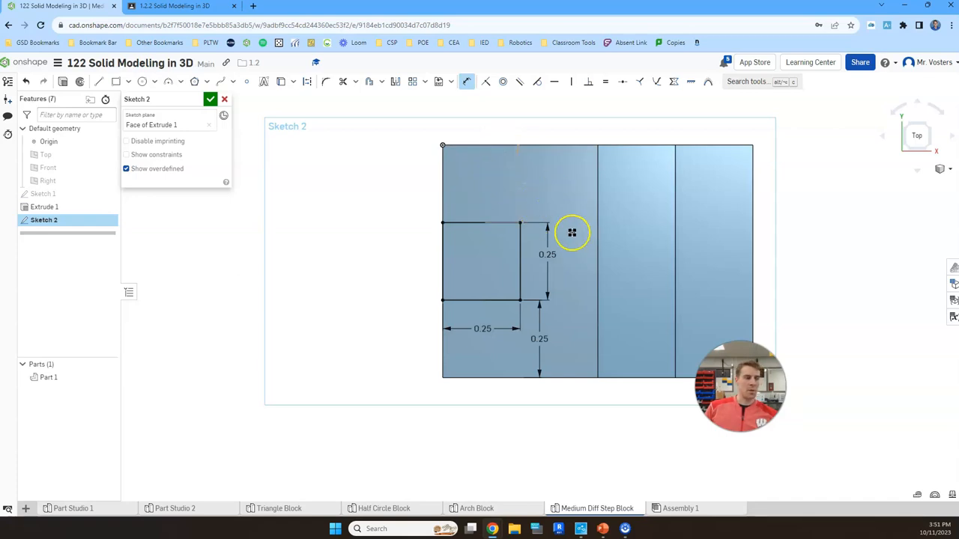
scroll(523, 191, up, 1)
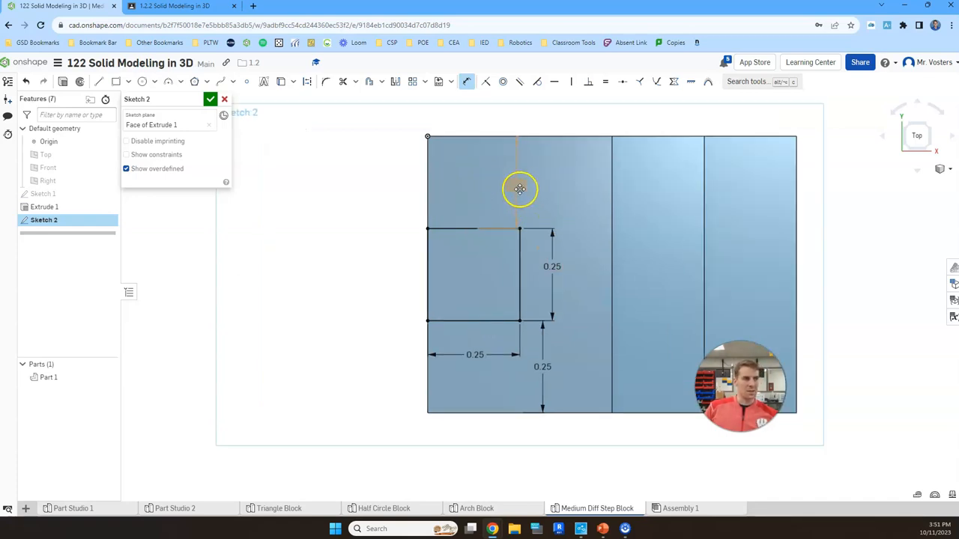
click(573, 196)
key(Delete)
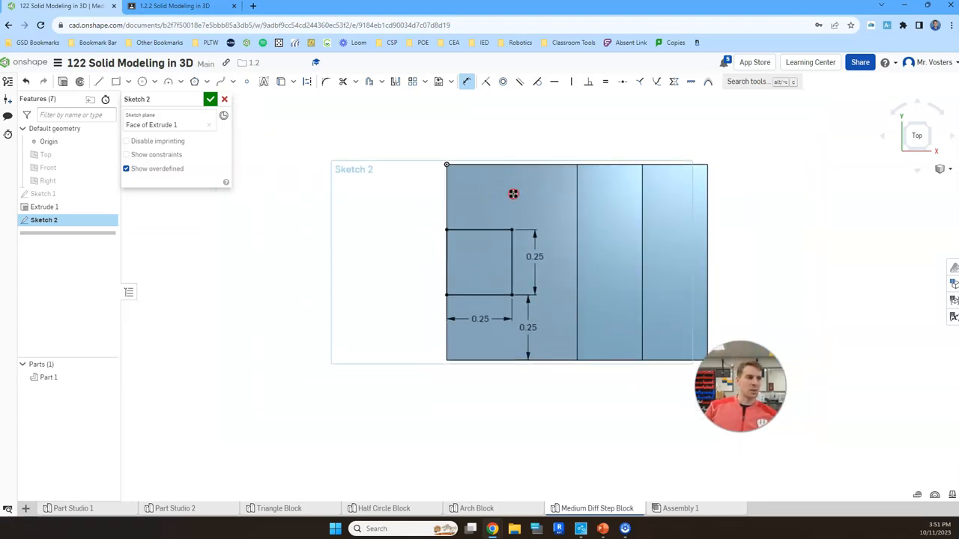
Finish the notch sketch and start an extrusion of its square region on the top step.
scroll(514, 196, down, 2)
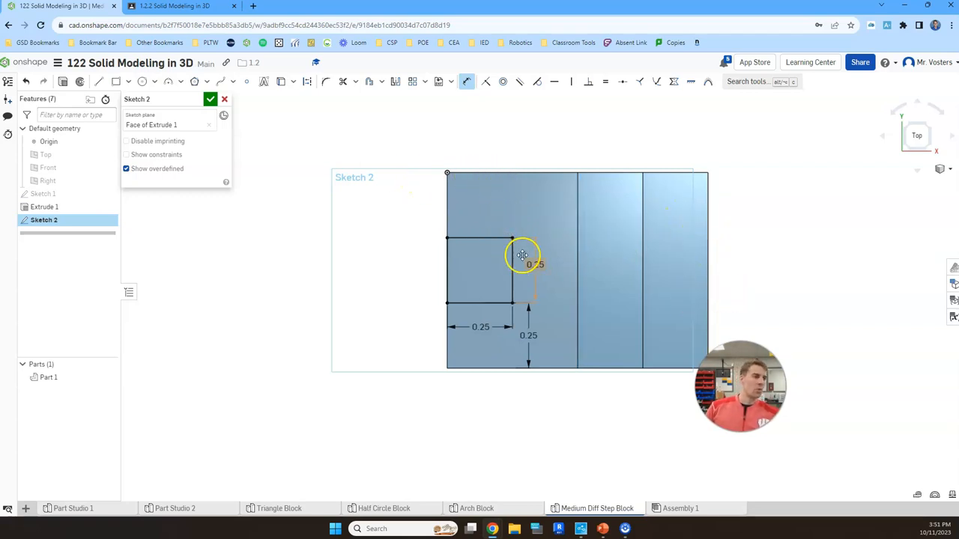
click(210, 99)
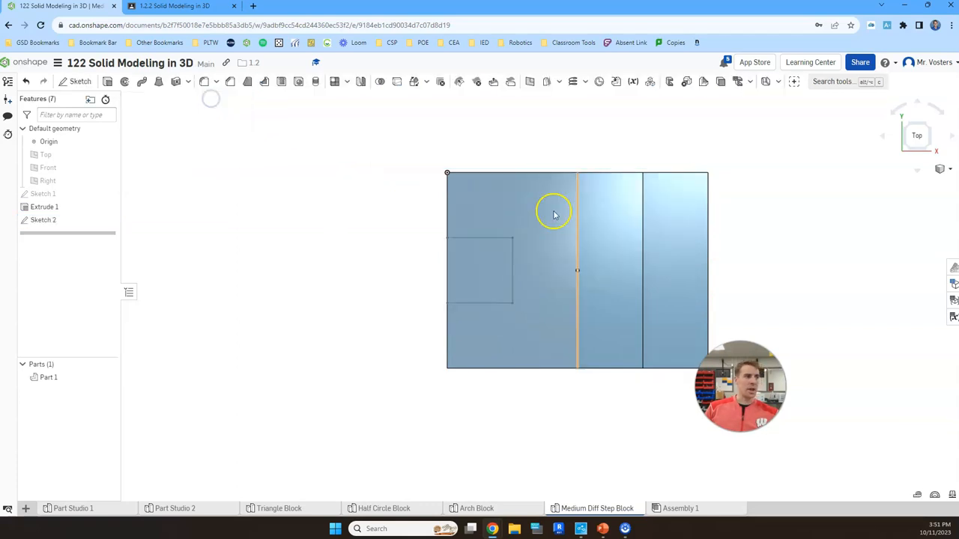
click(929, 150)
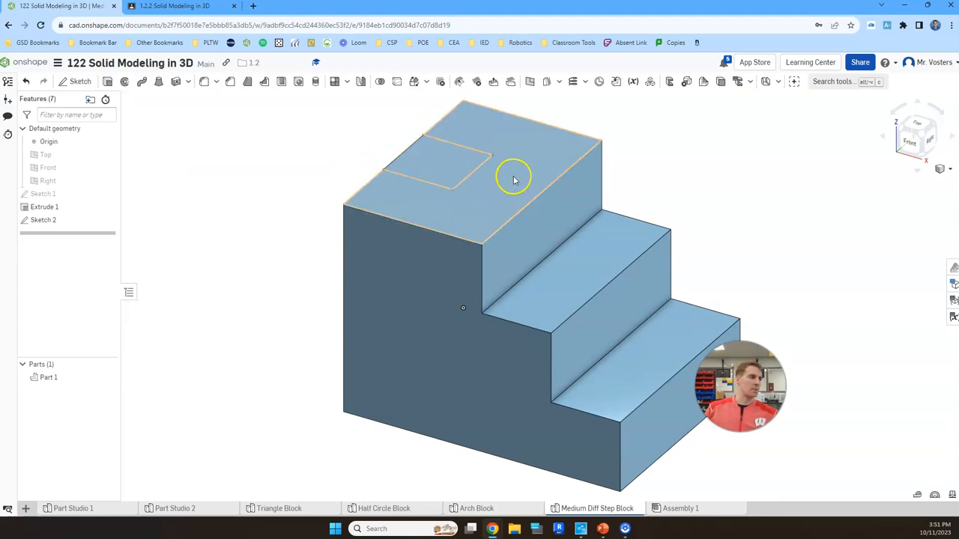
click(110, 82)
click(447, 159)
right_drag(499, 162, 562, 146)
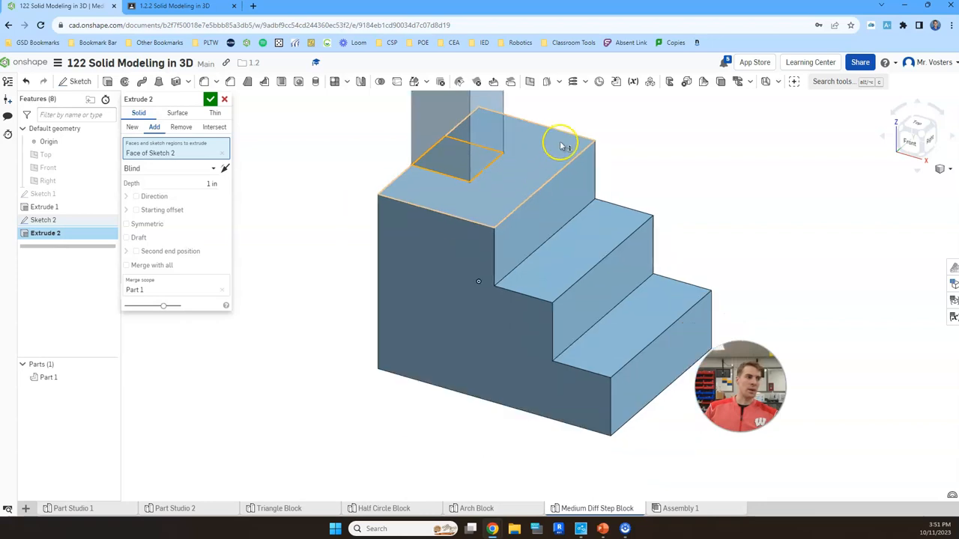
Reverse the notch extrusion downward into the block and set its operation to Remove.
scroll(562, 147, down, 4)
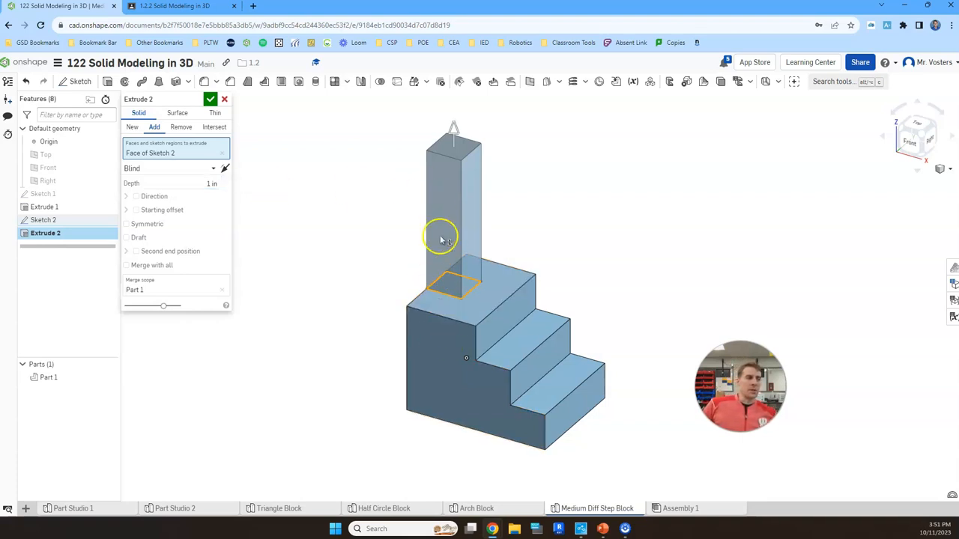
click(454, 132)
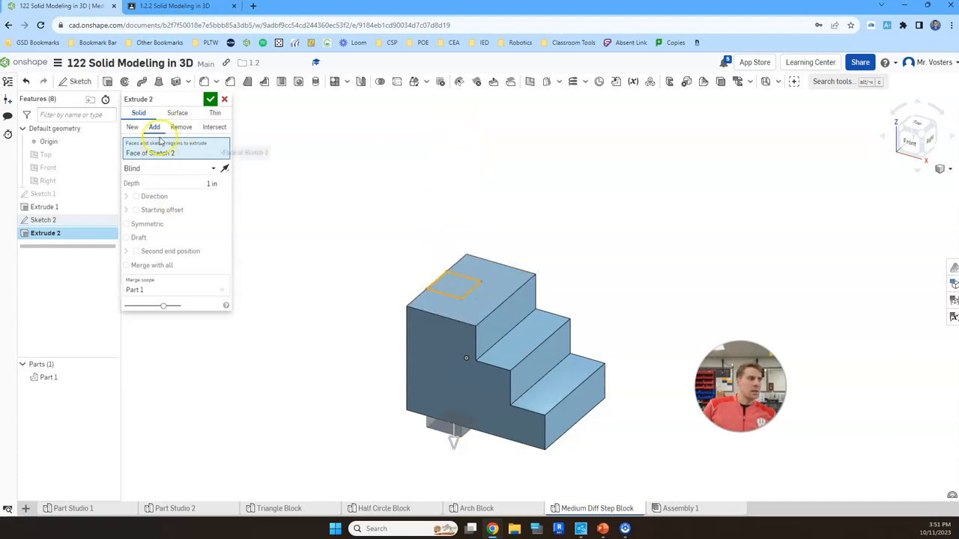
click(912, 150)
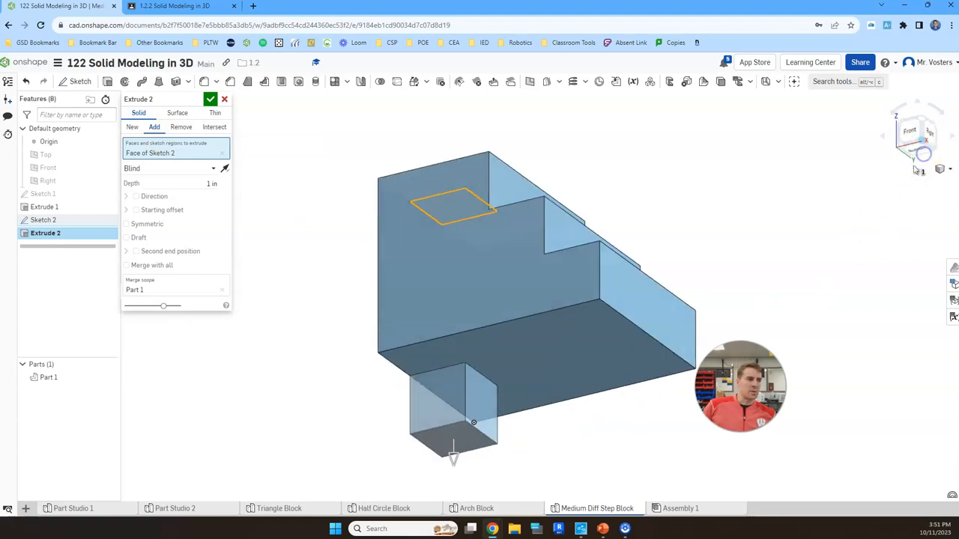
click(920, 122)
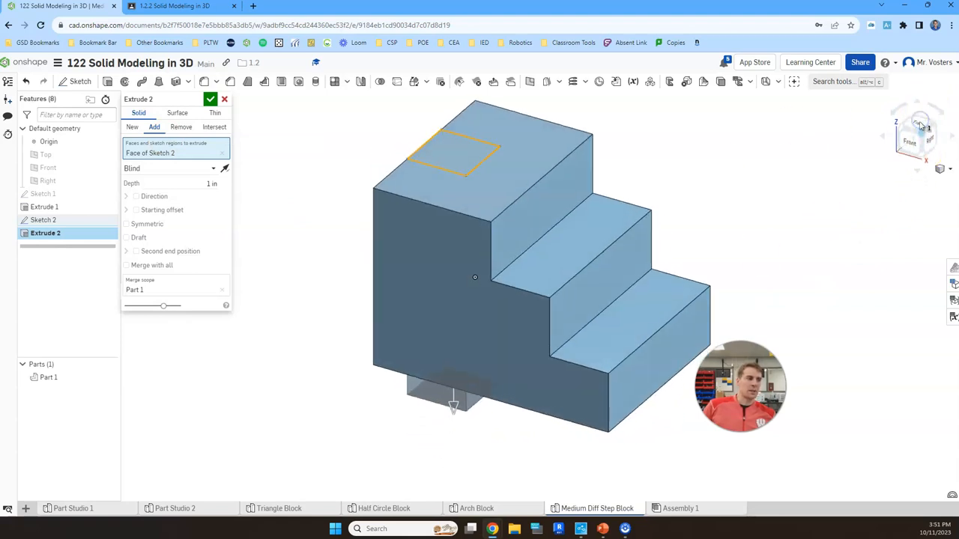
click(181, 128)
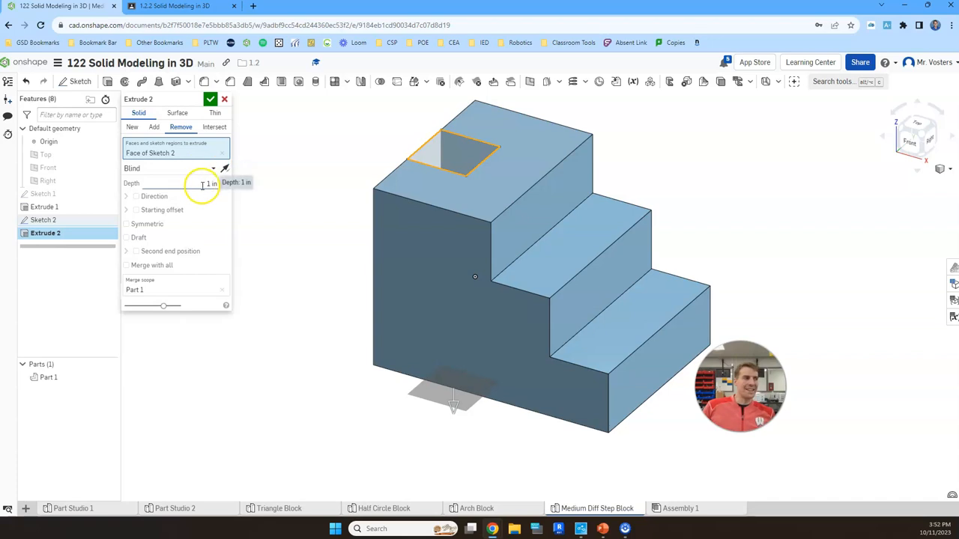
Set the cut's end type to Up to face, ending at the block's bottom face, and complete the notch.
click(927, 154)
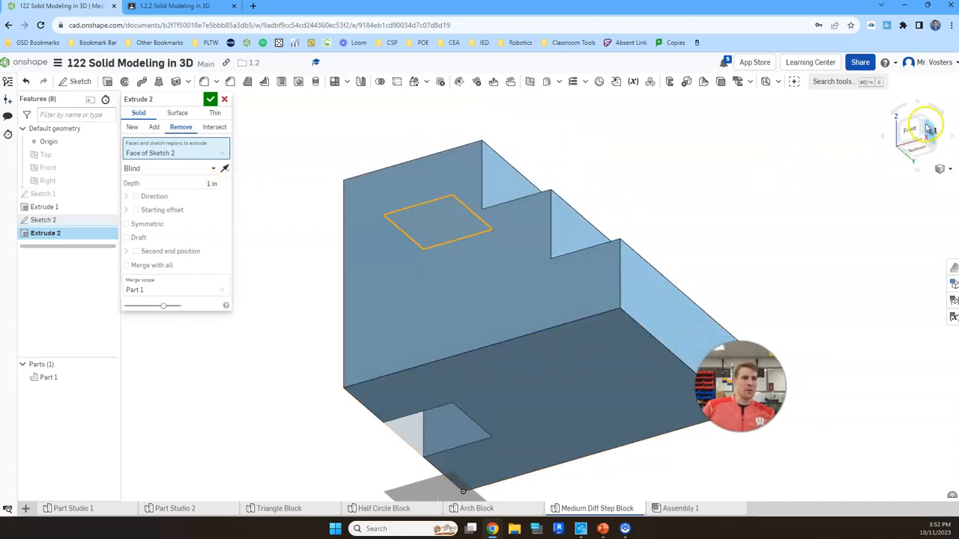
click(923, 121)
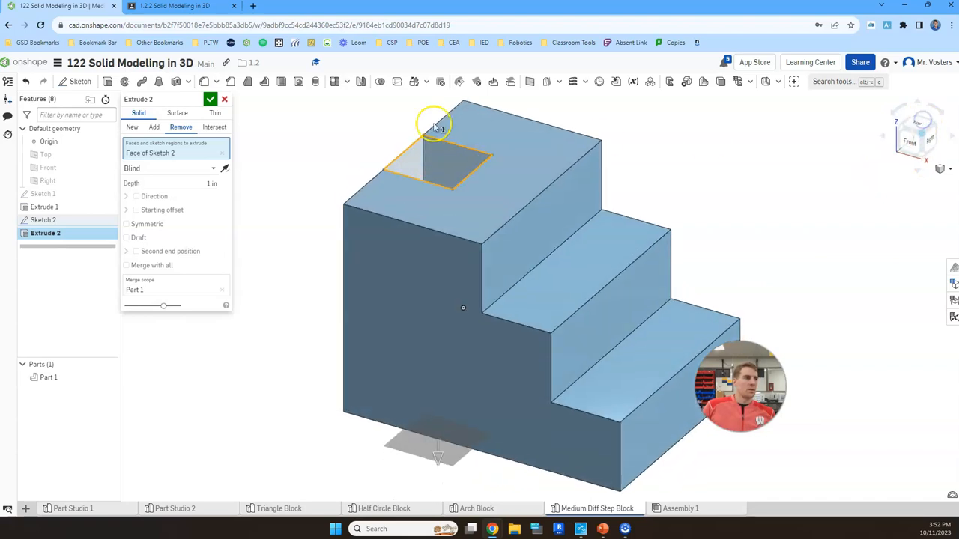
click(205, 165)
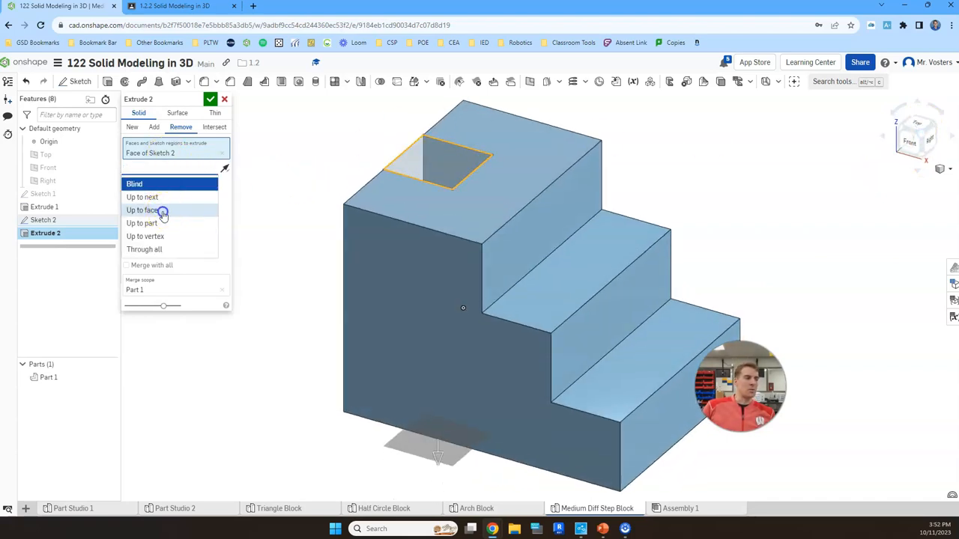
click(162, 214)
click(924, 153)
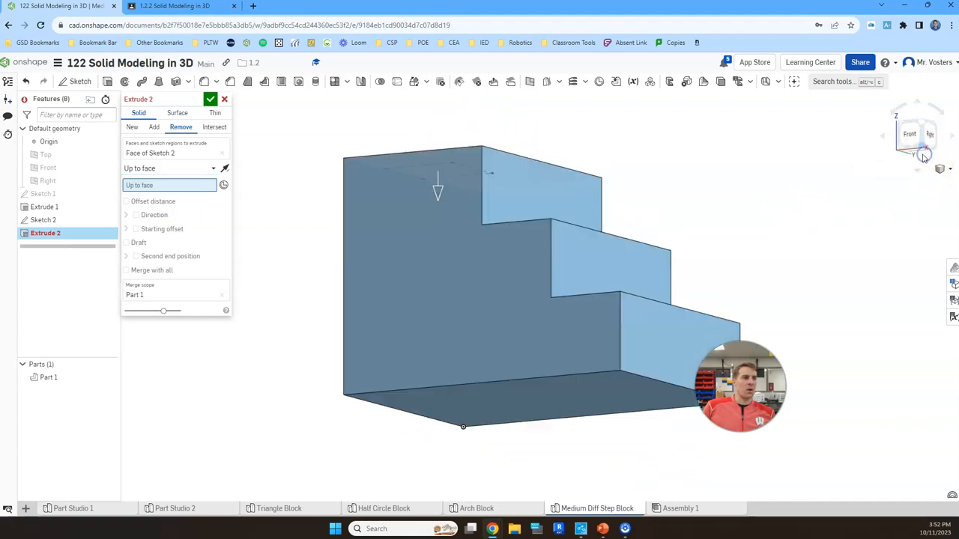
click(502, 381)
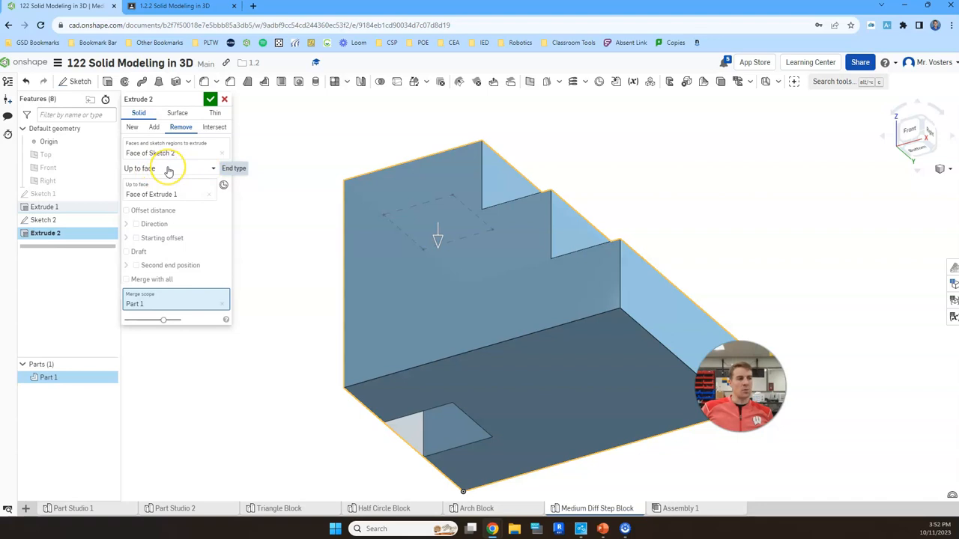
click(210, 100)
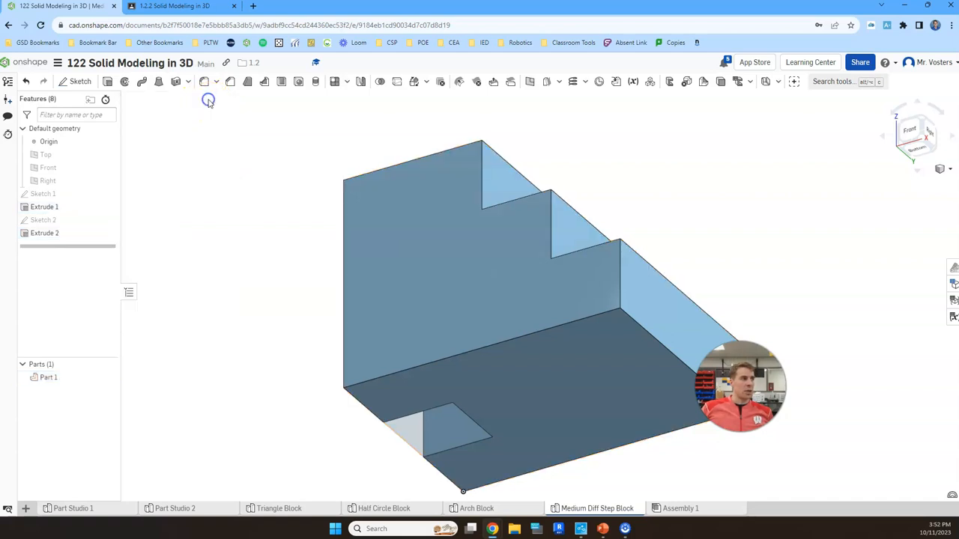
Compare the notched block in isometric view with the first Medium shape on the Isometric Skills Task sheet.
click(922, 118)
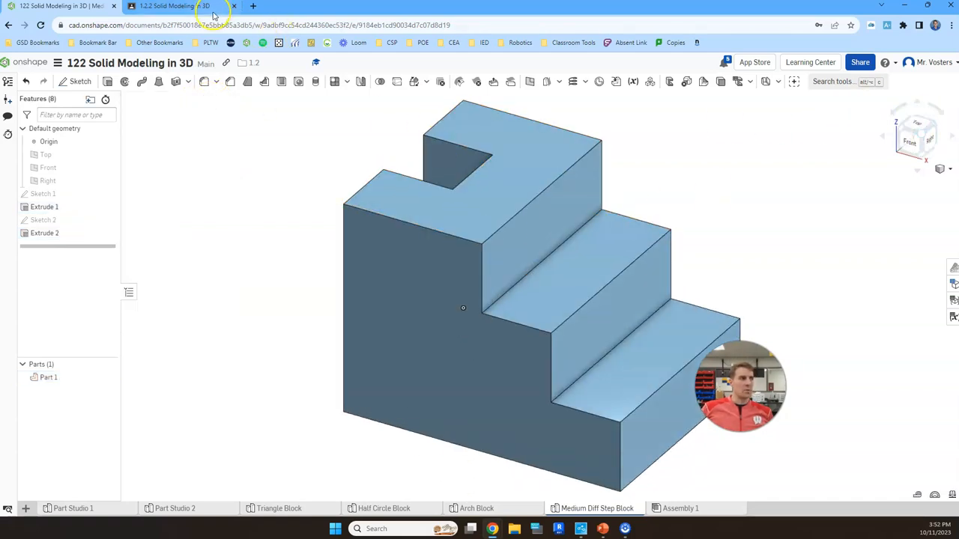
click(203, 8)
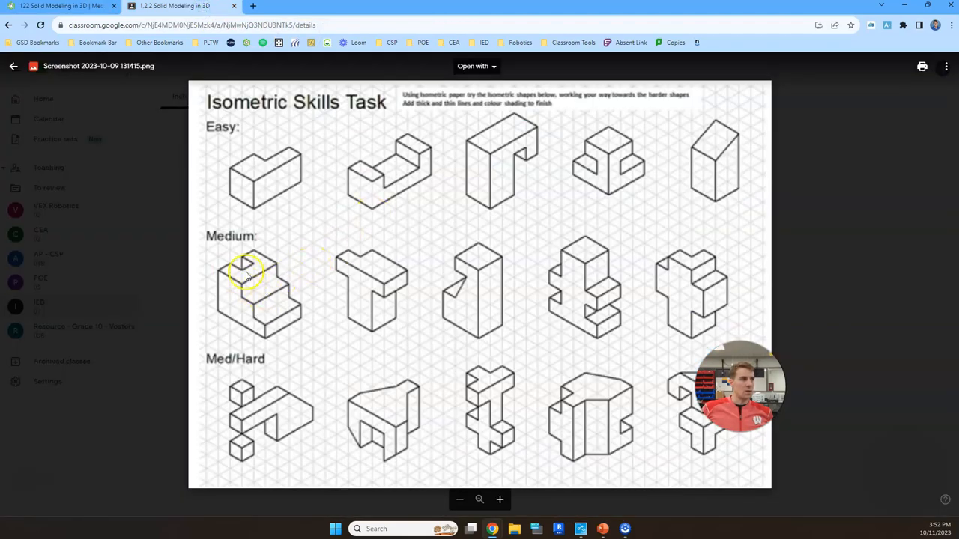
click(88, 7)
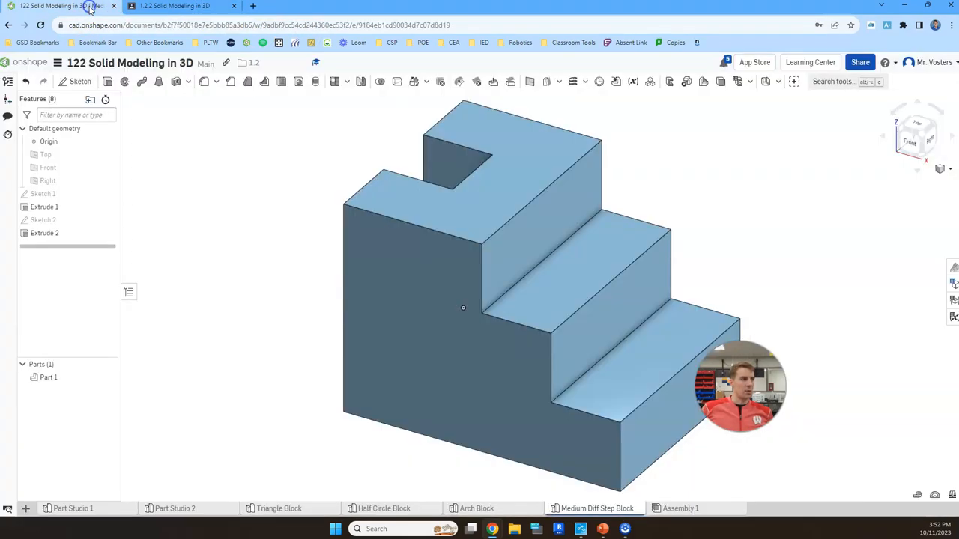
key(shift+7)
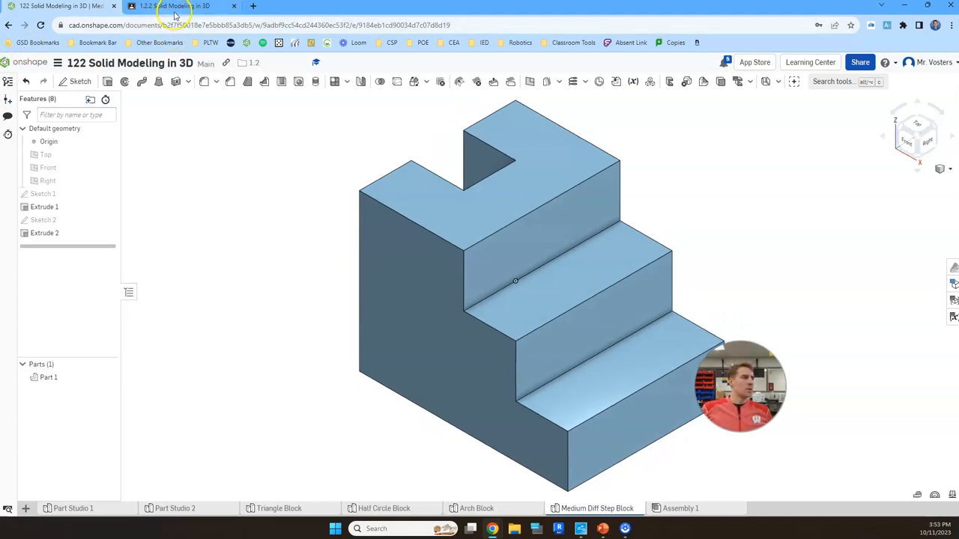
click(176, 9)
click(83, 8)
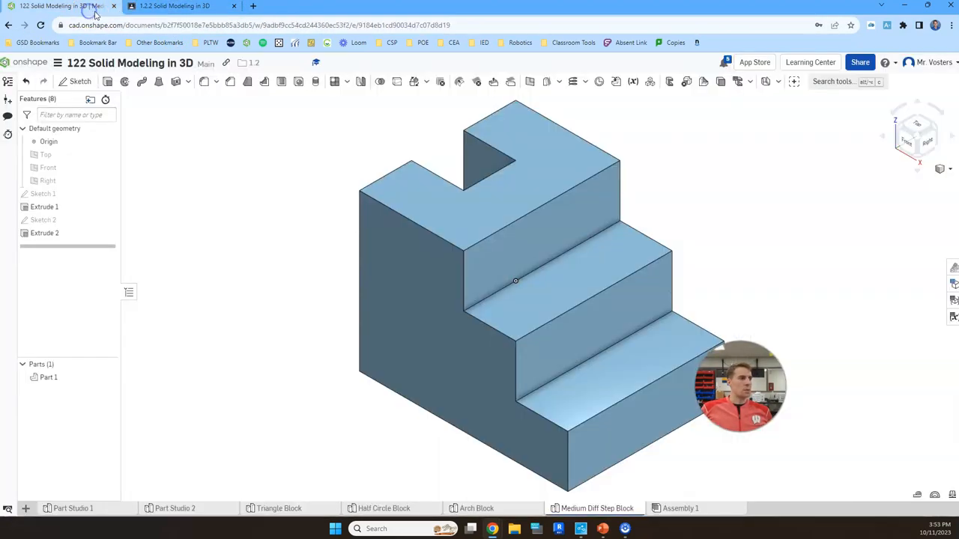
click(209, 9)
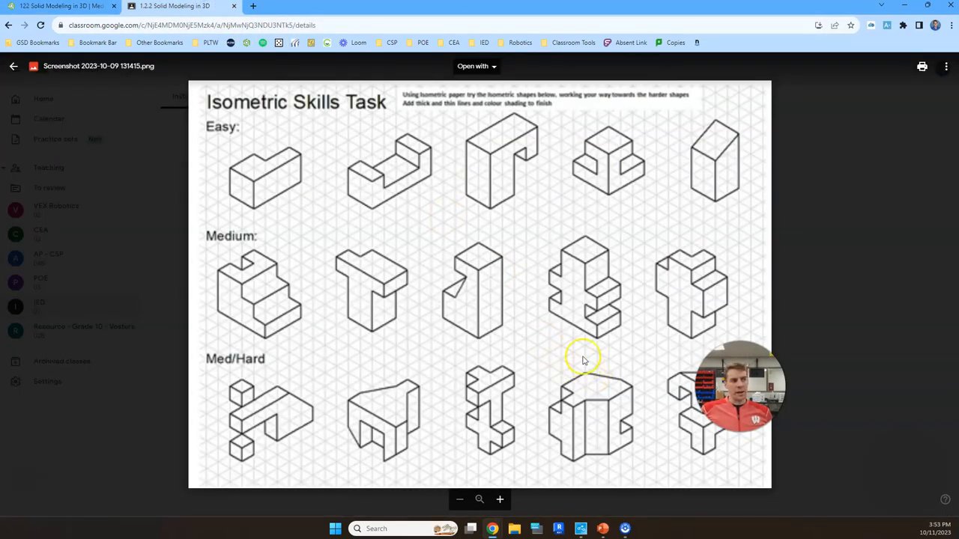